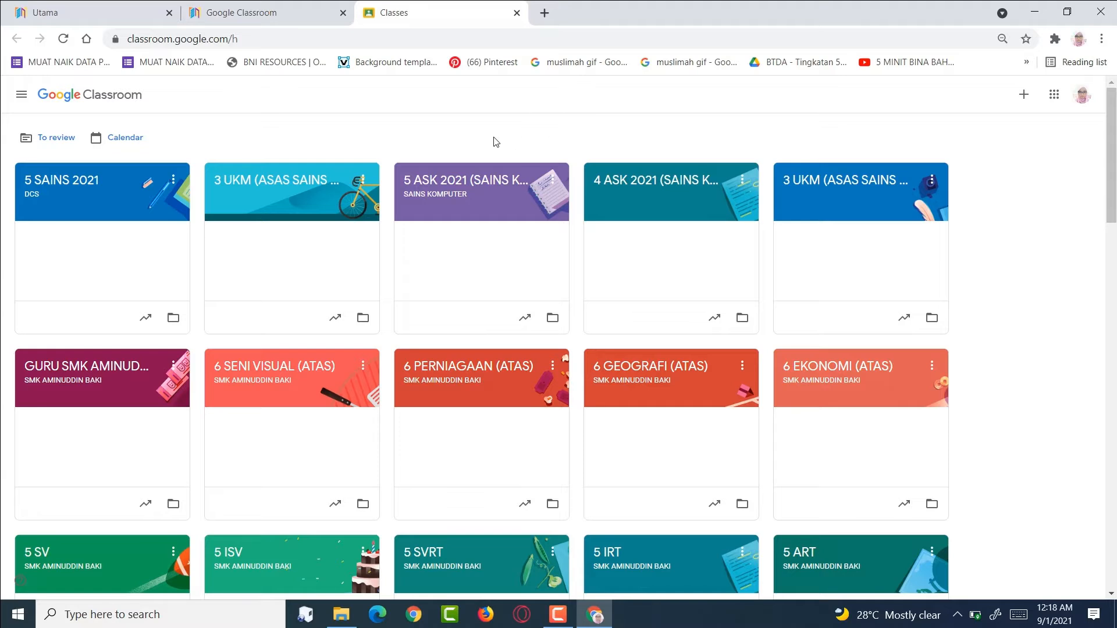
- Open the class 5 ASK 2021 (SAINS KOMPUTER) and review its list of enrolled students
{"action": "left_click", "coordinate": [457, 182]}
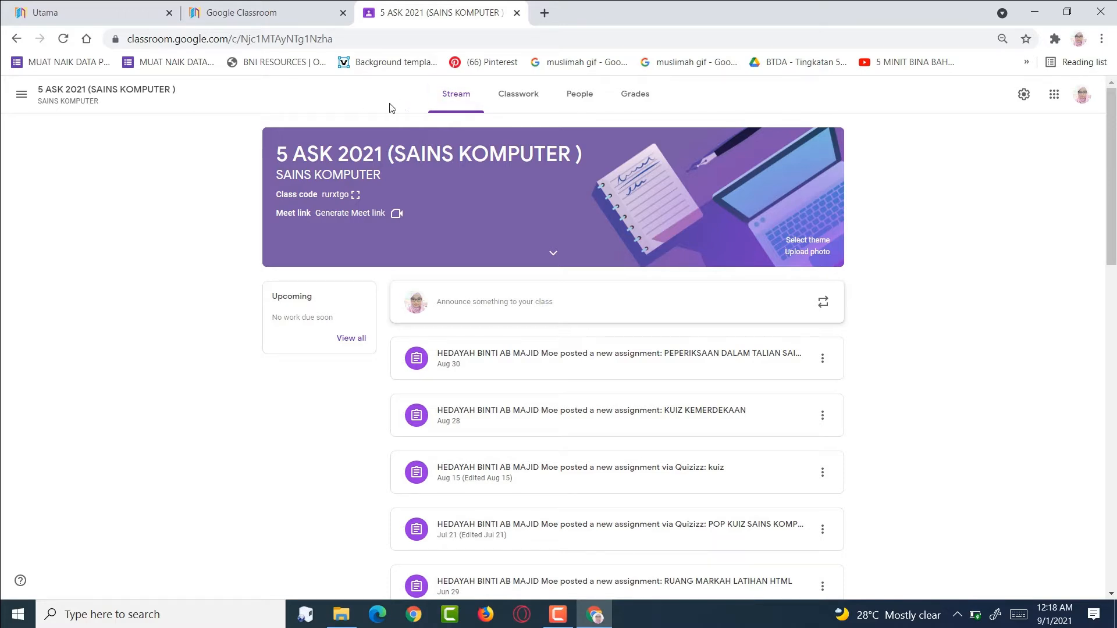
{"action": "left_click", "coordinate": [579, 107]}
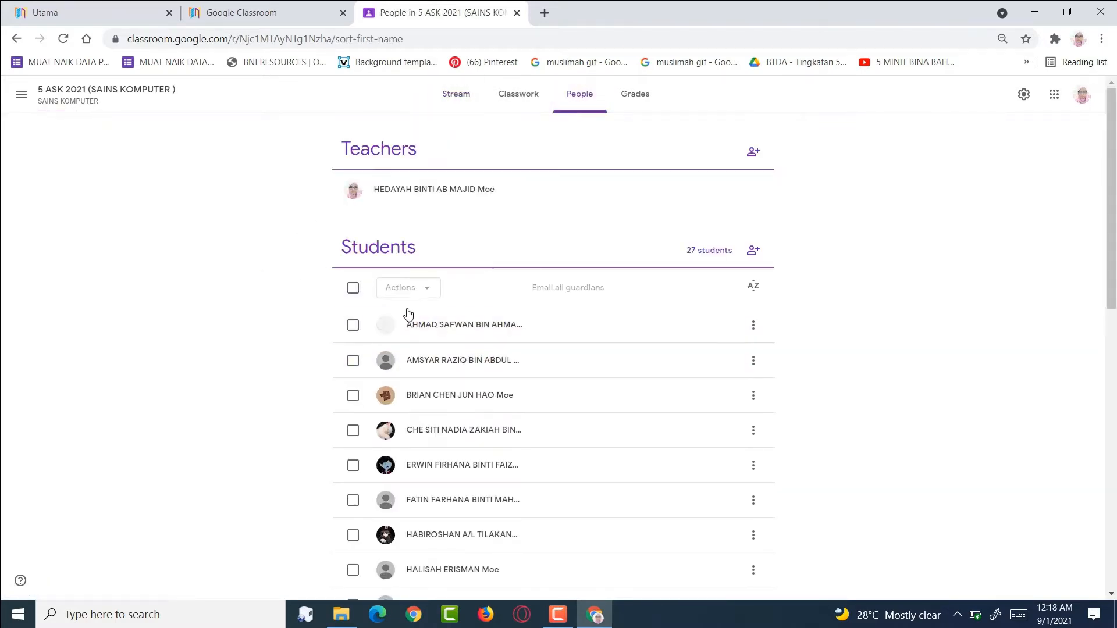
{"action": "scroll", "coordinate": [409, 314], "scroll_direction": "down", "scroll_amount": 6}
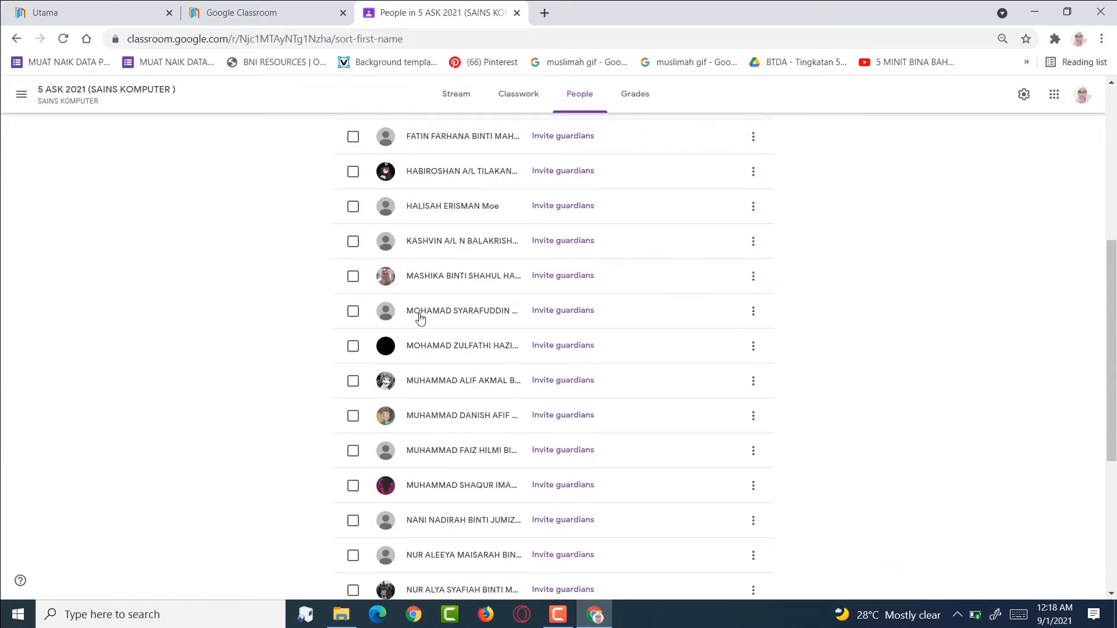
{"action": "scroll", "coordinate": [420, 318], "scroll_direction": "down", "scroll_amount": 5}
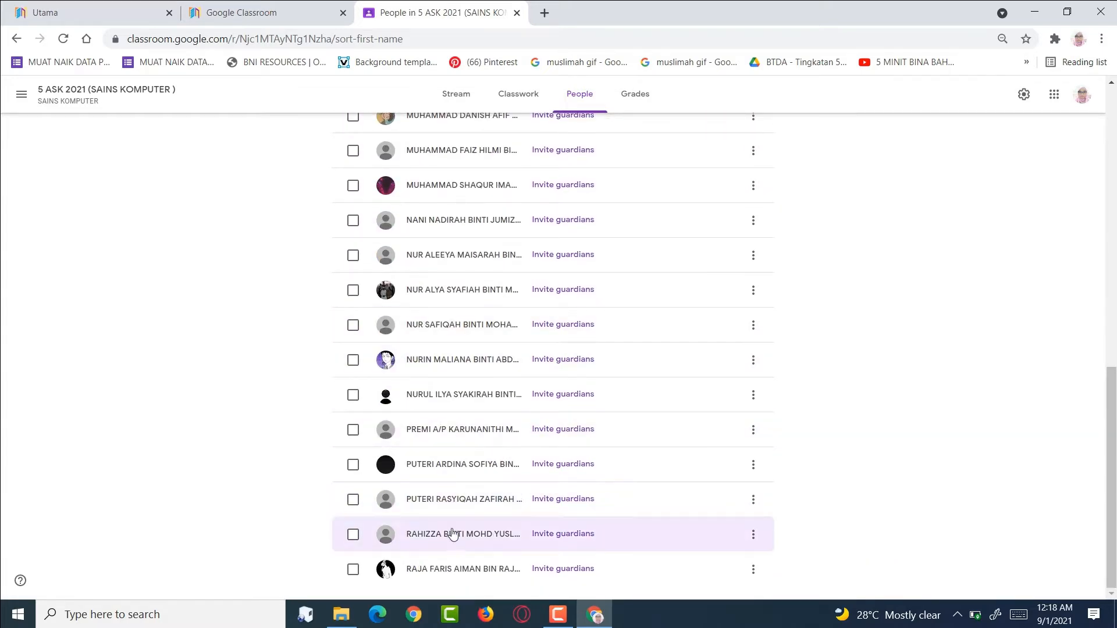
{"action": "scroll", "coordinate": [452, 535], "scroll_direction": "up", "scroll_amount": 10}
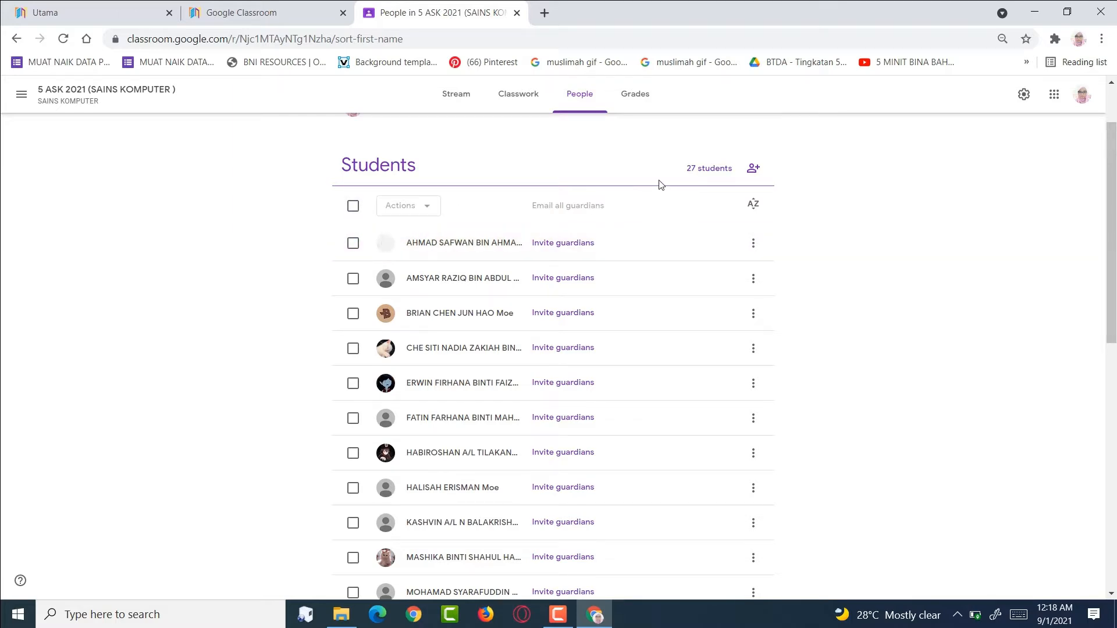
- Select all students in the class list and clear the selection again
{"action": "left_click", "coordinate": [353, 206]}
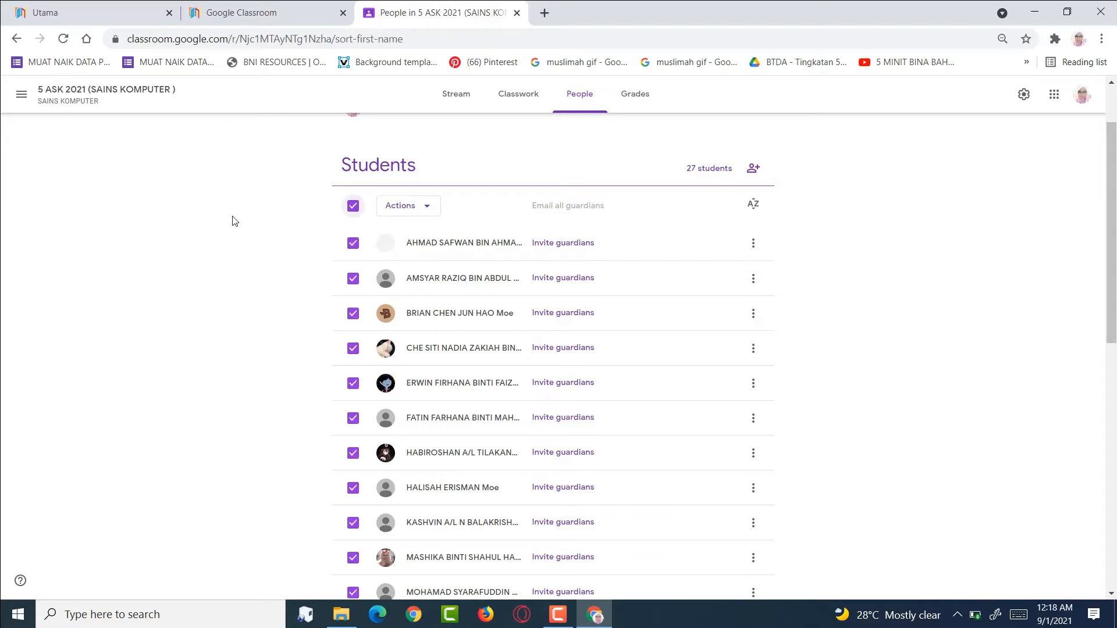
{"action": "left_click", "coordinate": [350, 210]}
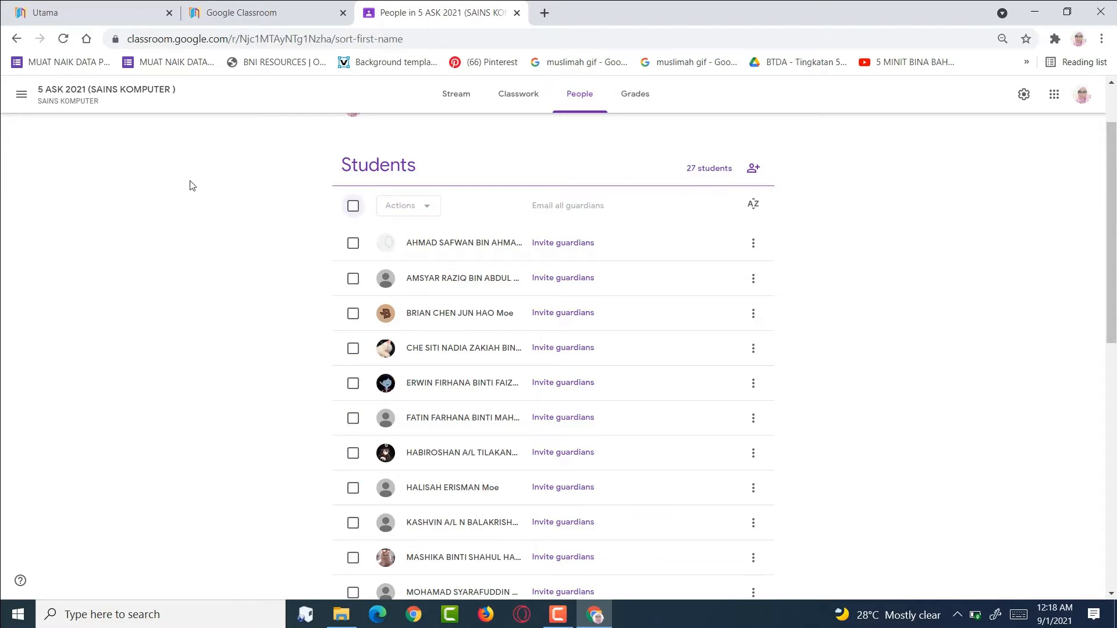
{"action": "scroll", "coordinate": [191, 184], "scroll_direction": "up", "scroll_amount": 1}
{"action": "scroll", "coordinate": [268, 201], "scroll_direction": "up", "scroll_amount": 1}
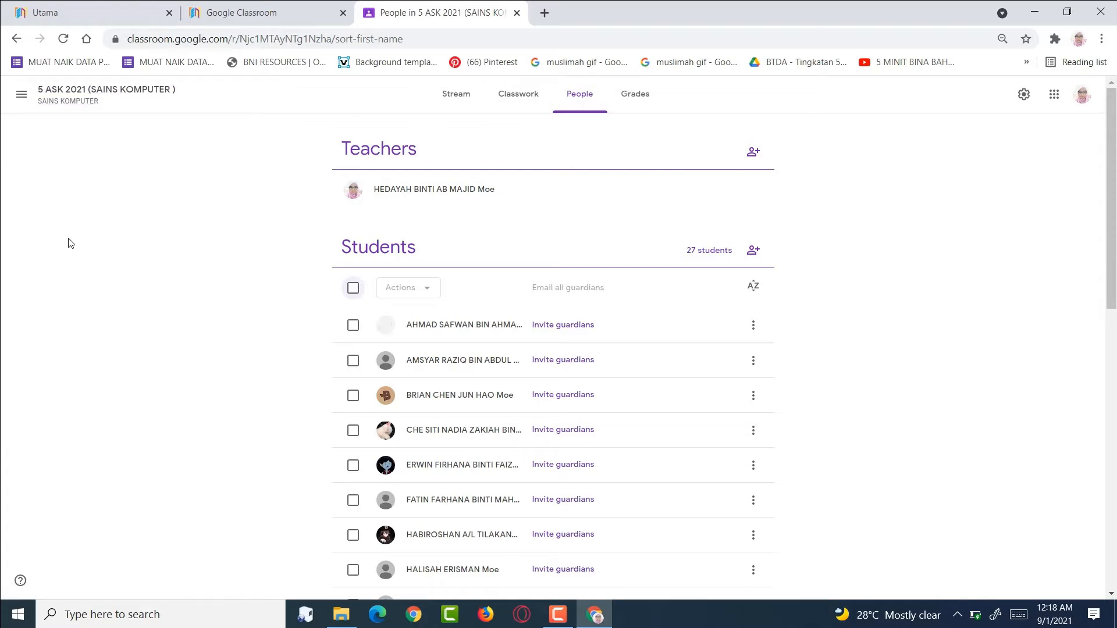
- Create a new quiz assignment in the class's classwork
{"action": "left_click", "coordinate": [525, 106]}
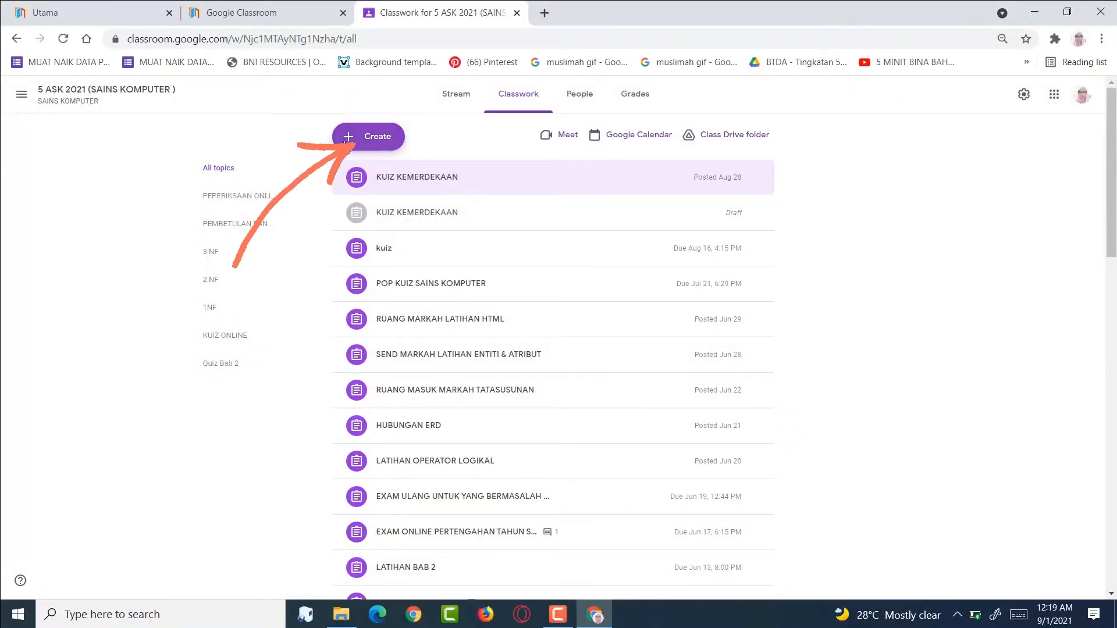
{"action": "left_click", "coordinate": [348, 138]}
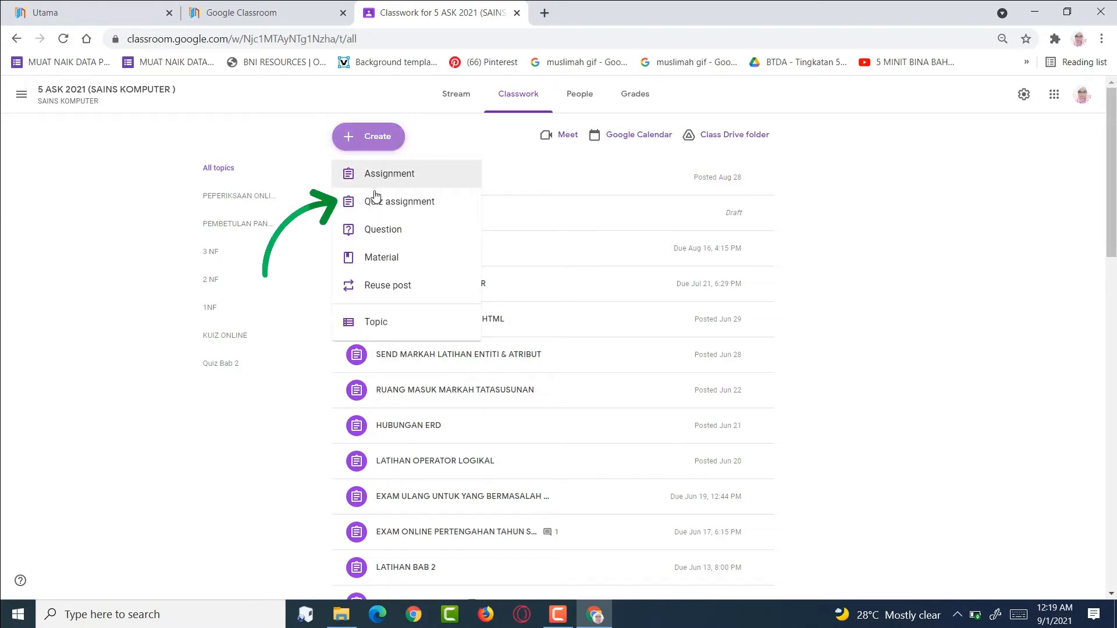
{"action": "left_click", "coordinate": [376, 212]}
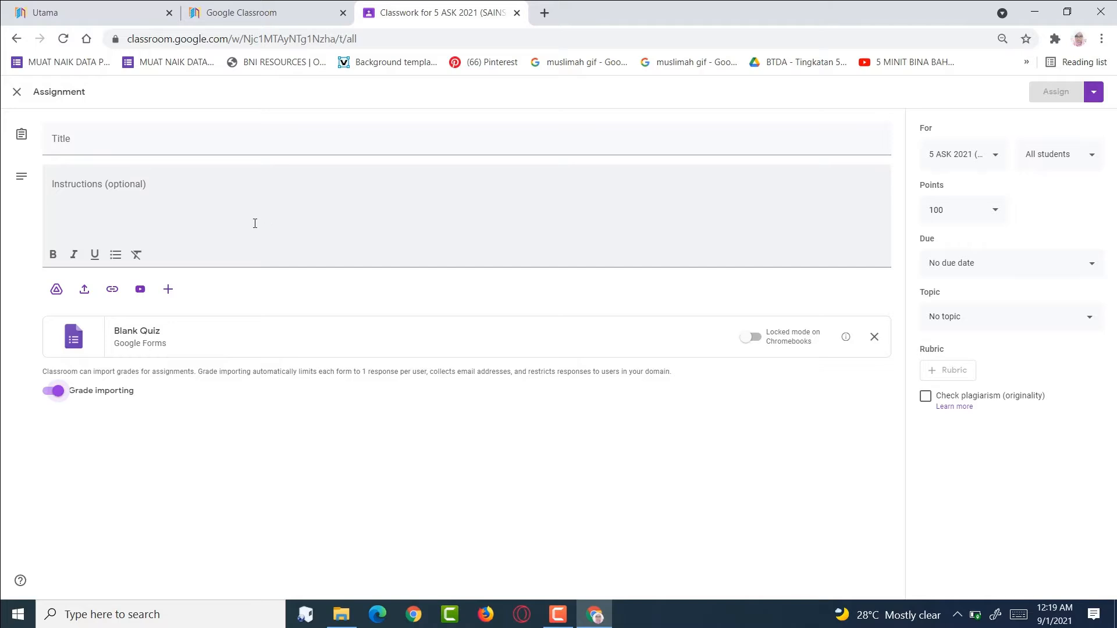
- Title the assignment "PEPERIKSAAN DALAM TALIAN SAINS KOMPUTER TINGKATAN 5"
{"action": "left_click", "coordinate": [62, 135]}
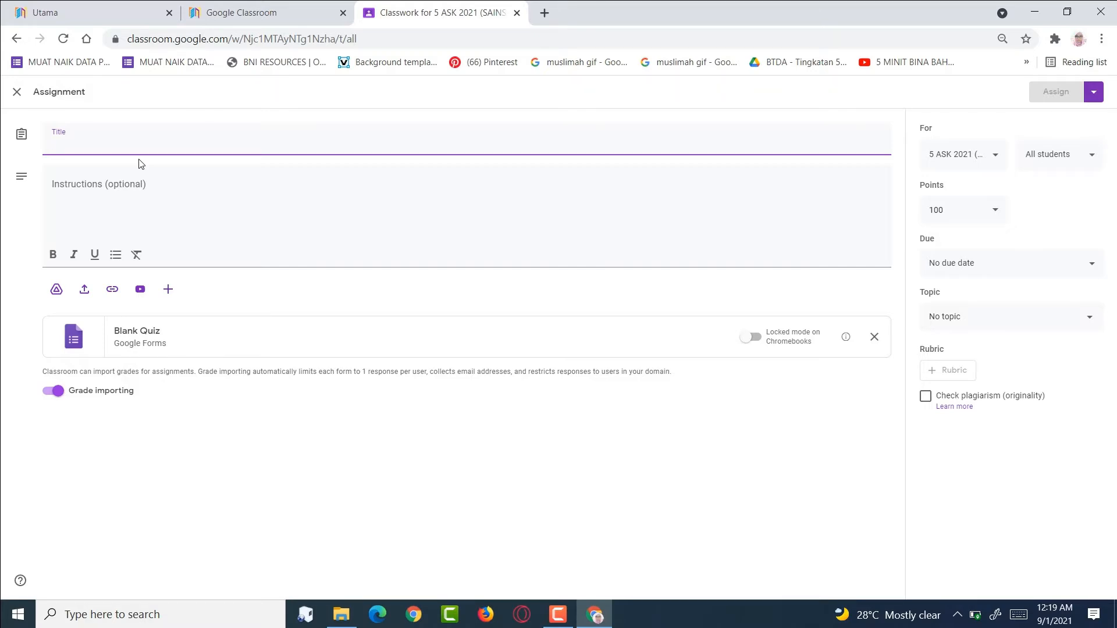
{"action": "type", "text": "PEPERIKSAA"}
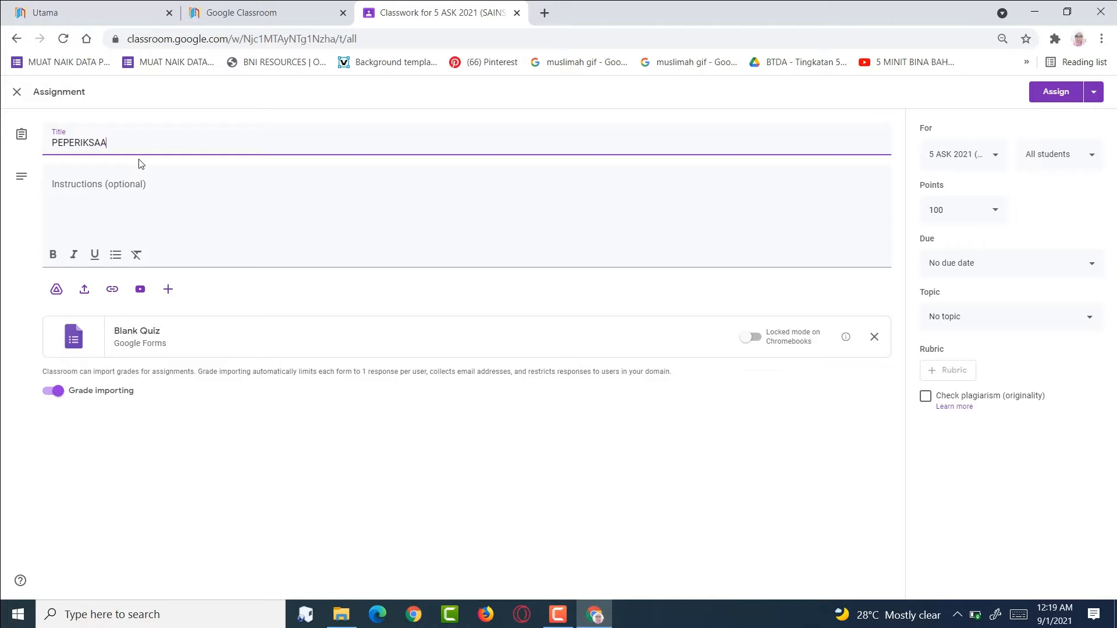
{"action": "type", "text": "N"}
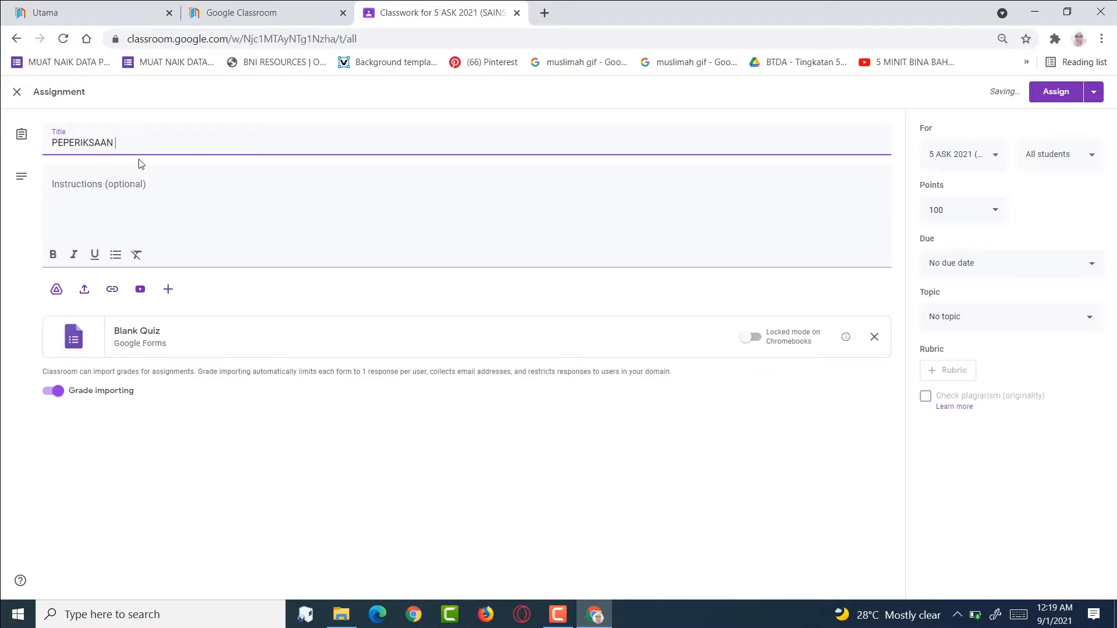
{"action": "type", "text": " DALAM TALIAN S"}
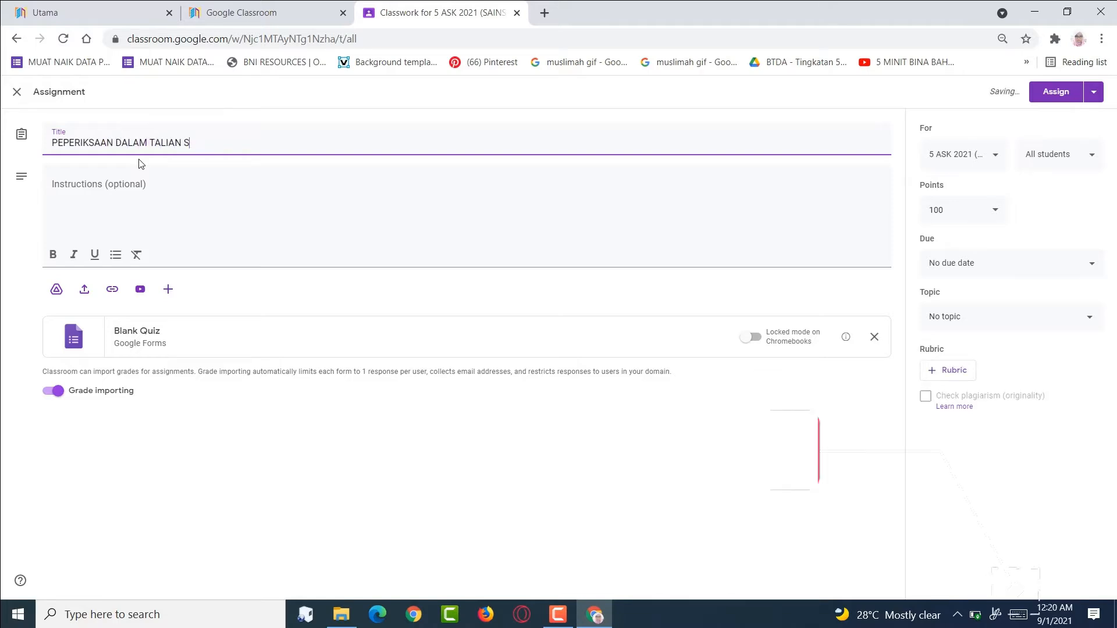
{"action": "key", "text": "BackSpace"}
{"action": "type", "text": "SAINS KOMPUTE"}
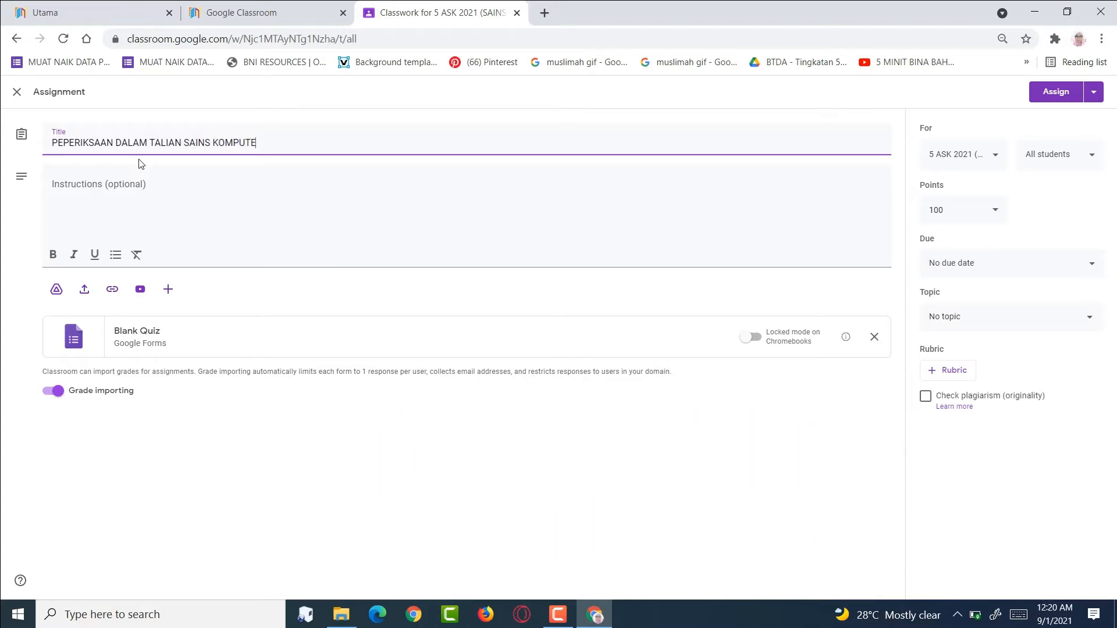
{"action": "type", "text": "R TINGKATAN"}
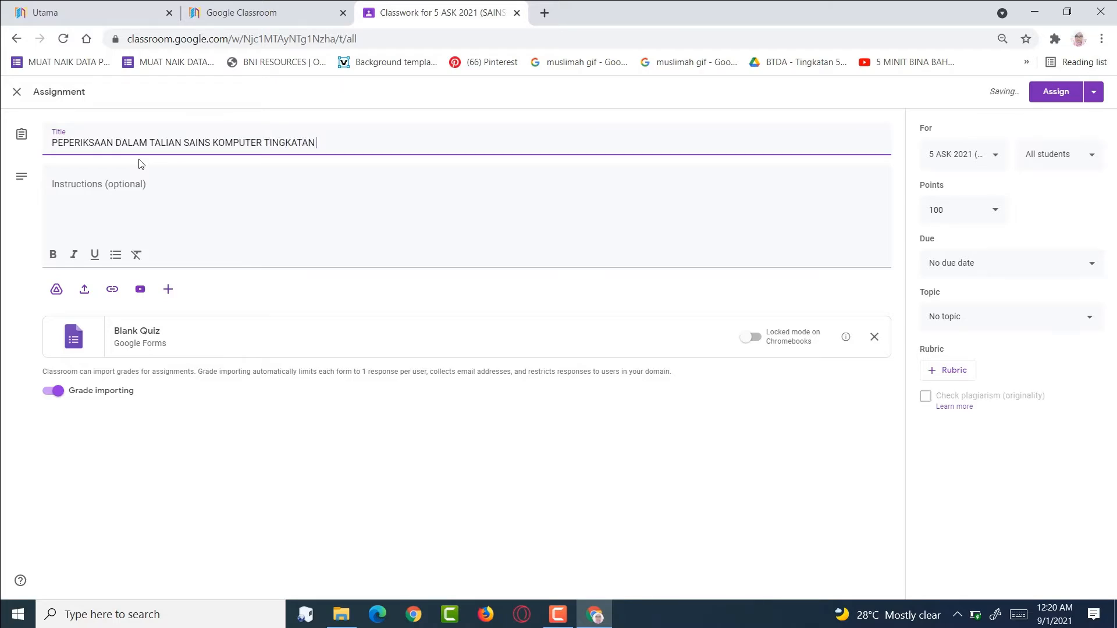
{"action": "type", "text": " 5"}
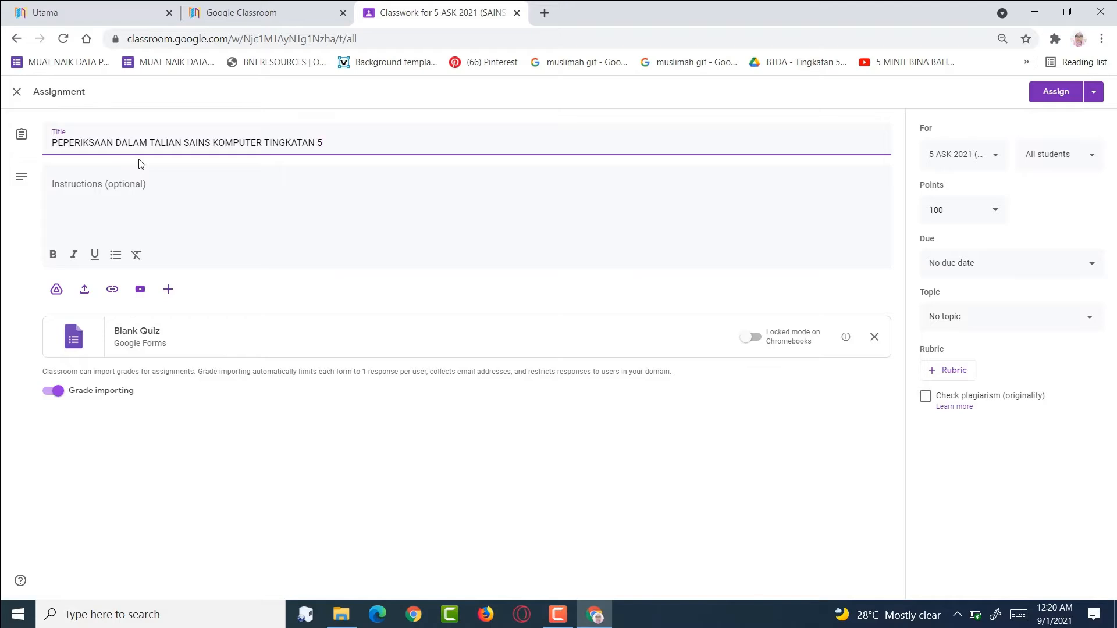
- Open FORMAT ARAHAN PEPERIKSAAN.docx in Word from the SOALAN EXAM 2021 folder and review the exam instructions
{"action": "left_click", "coordinate": [57, 189]}
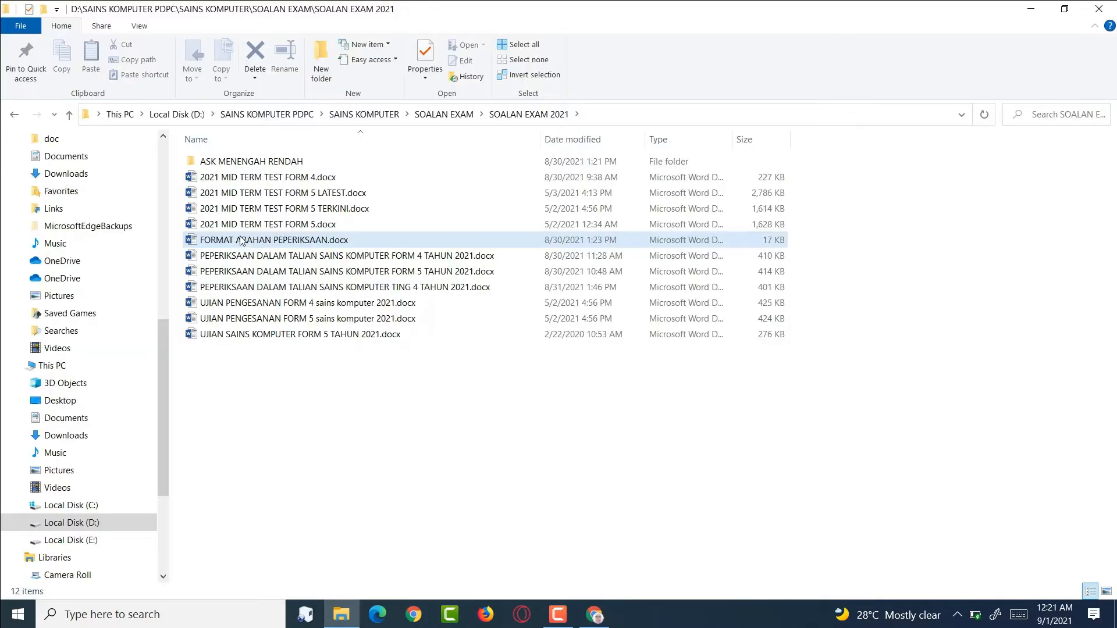
{"action": "double_click", "coordinate": [274, 239]}
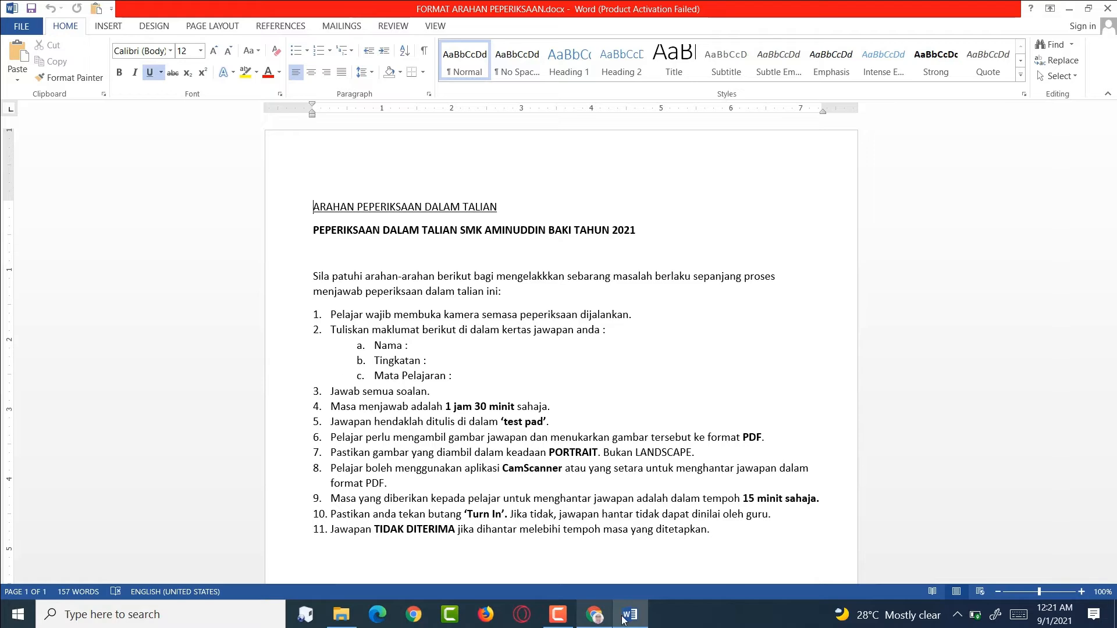
{"action": "left_click", "coordinate": [377, 291]}
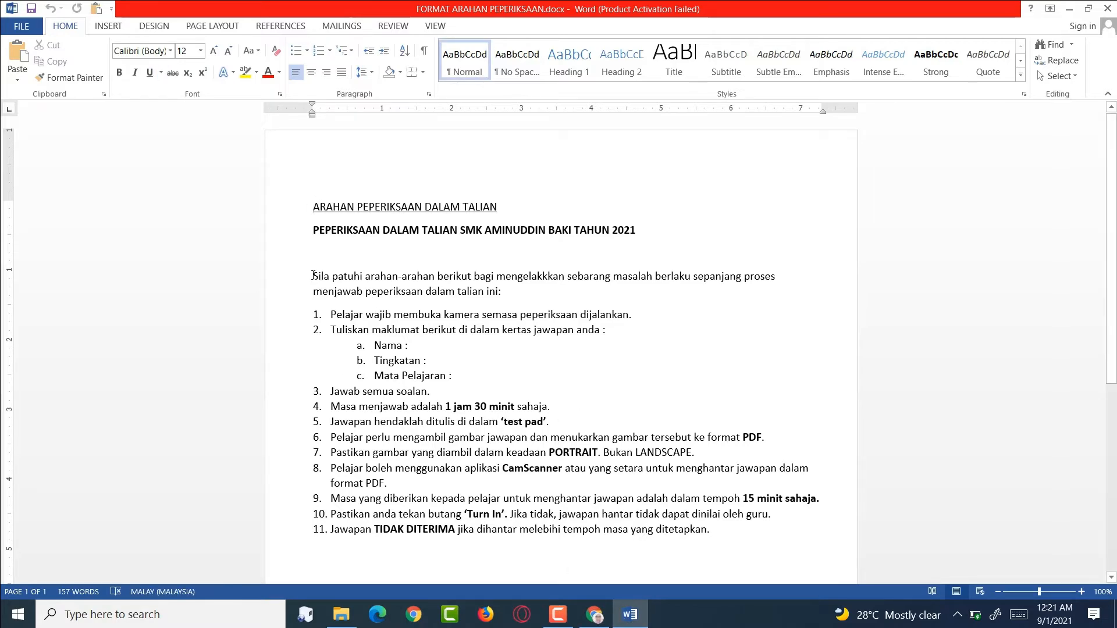
{"action": "left_click_drag", "start_coordinate": [314, 275], "coordinate": [330, 278]}
{"action": "left_click", "coordinate": [454, 375]}
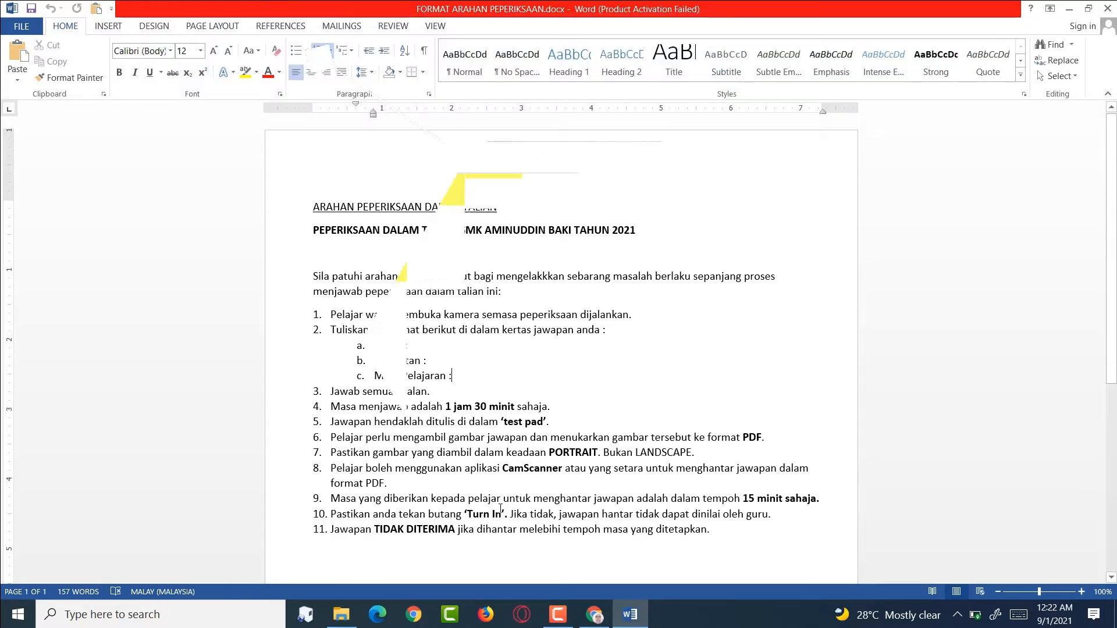
- Copy the Word text from the bold exam heading through item 11 and paste it into the Classroom assignment's instructions
{"action": "left_click", "coordinate": [312, 227]}
{"action": "left_click_drag", "start_coordinate": [325, 232], "coordinate": [798, 548]}
{"action": "right_click", "coordinate": [397, 306]}
{"action": "left_click", "coordinate": [442, 331]}
{"action": "left_click", "coordinate": [584, 621]}
{"action": "left_click", "coordinate": [55, 221]}
{"action": "right_click", "coordinate": [56, 189]}
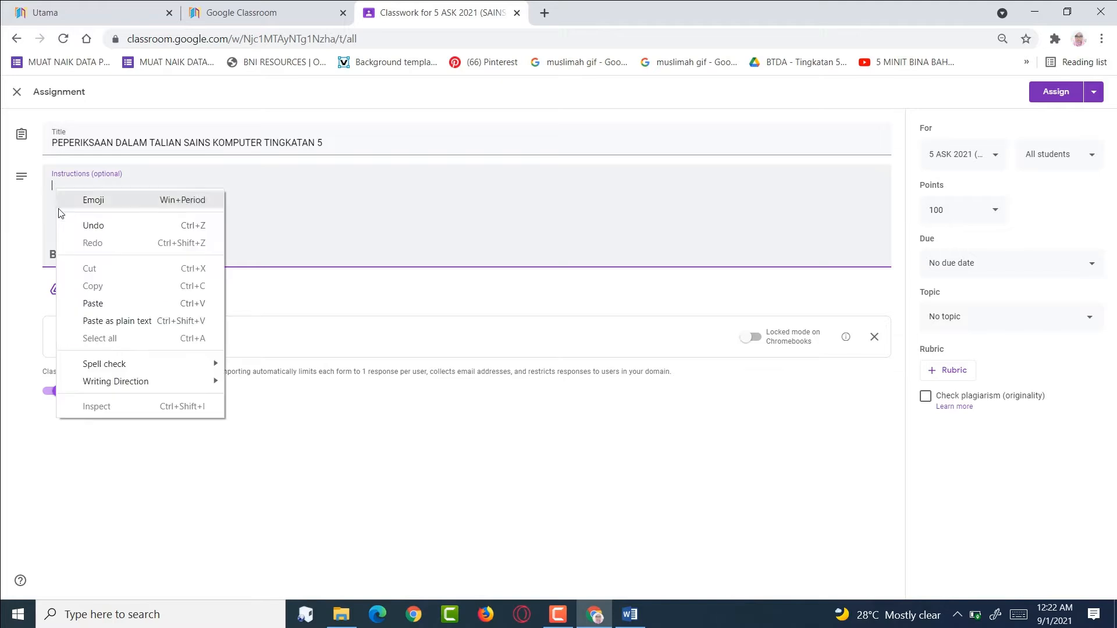
{"action": "left_click", "coordinate": [103, 303]}
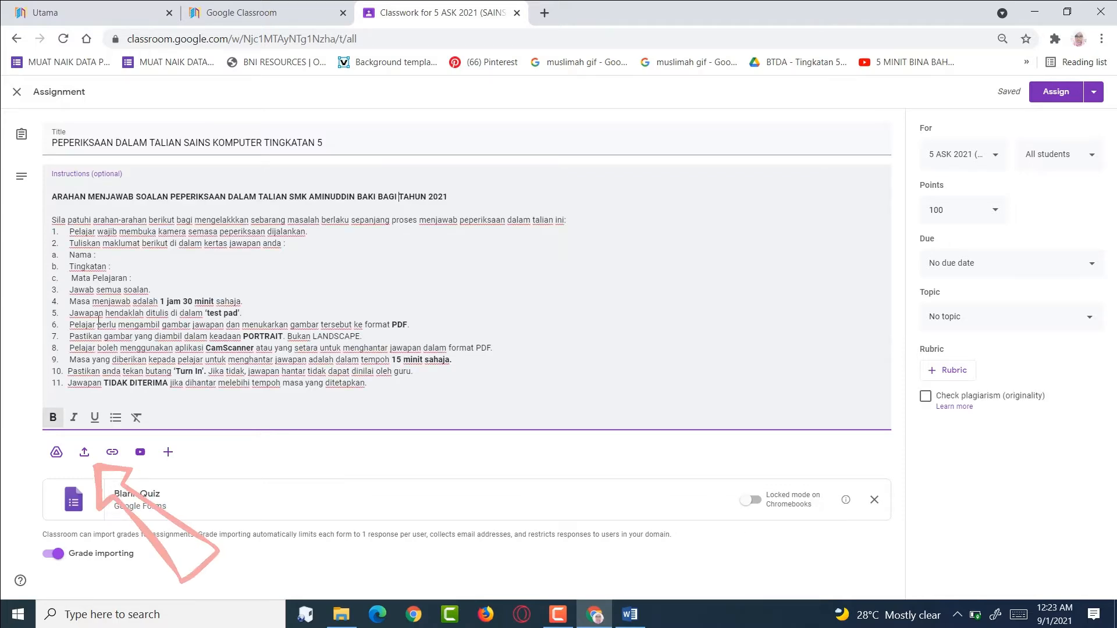
- Upload PEPERIKSAAN DALAM TALIAN SAINS KOMPUTER TING 4 TAHUN 2021.pdf from Downloads as an assignment attachment
{"action": "left_click", "coordinate": [84, 457]}
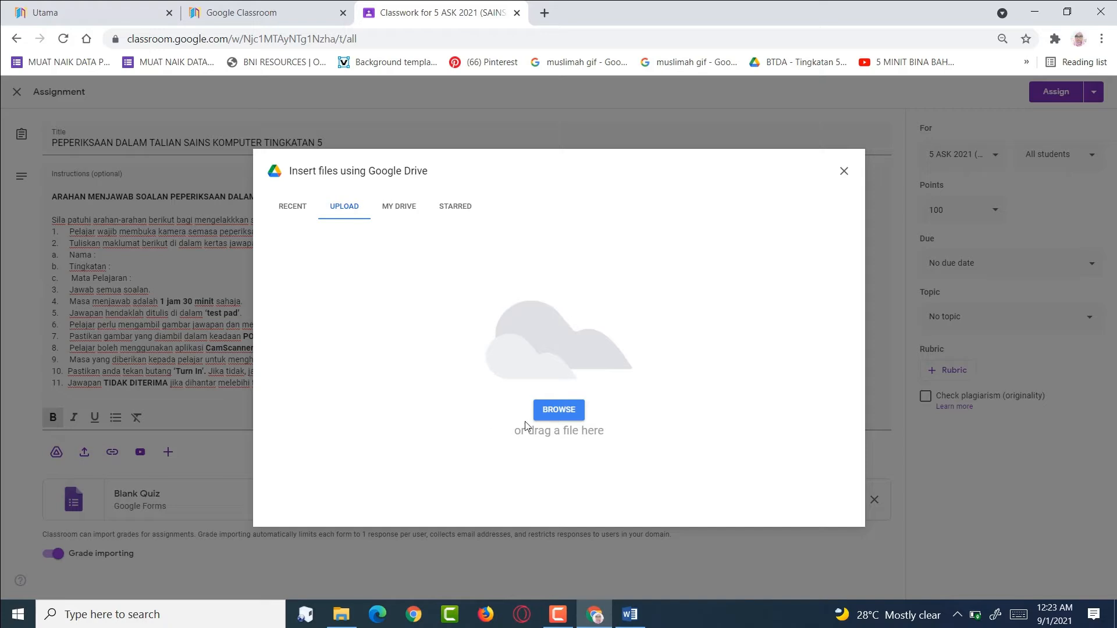
{"action": "left_click", "coordinate": [558, 411]}
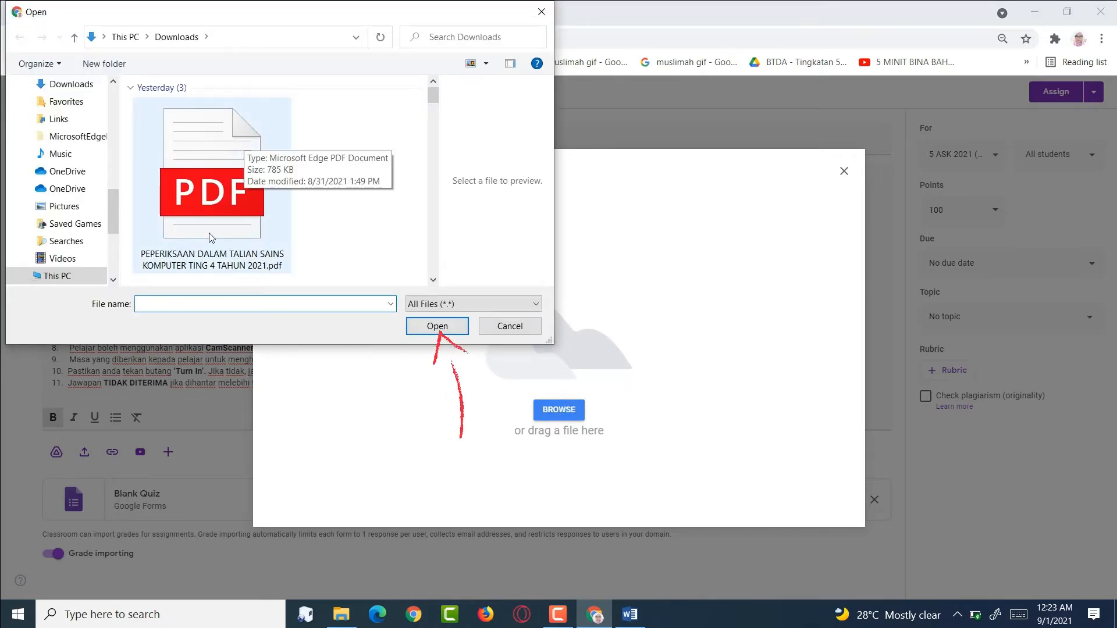
{"action": "double_click", "coordinate": [195, 191]}
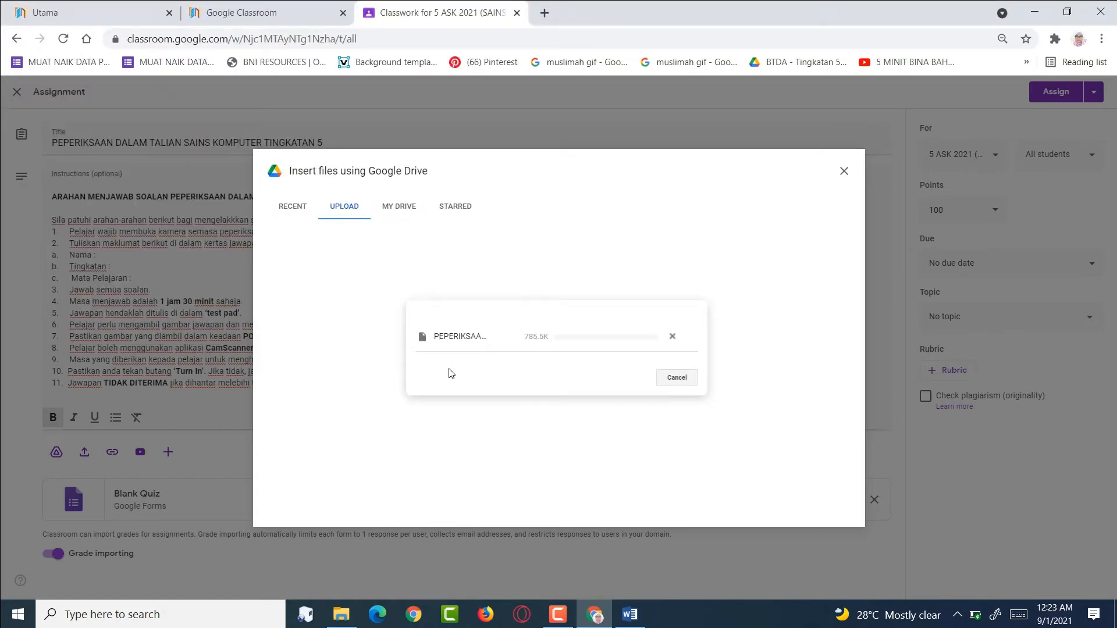
- Remove the Blank Quiz attachment and set the exam PDF to make a copy for each student
{"action": "scroll", "coordinate": [326, 454], "scroll_direction": "down", "scroll_amount": 1}
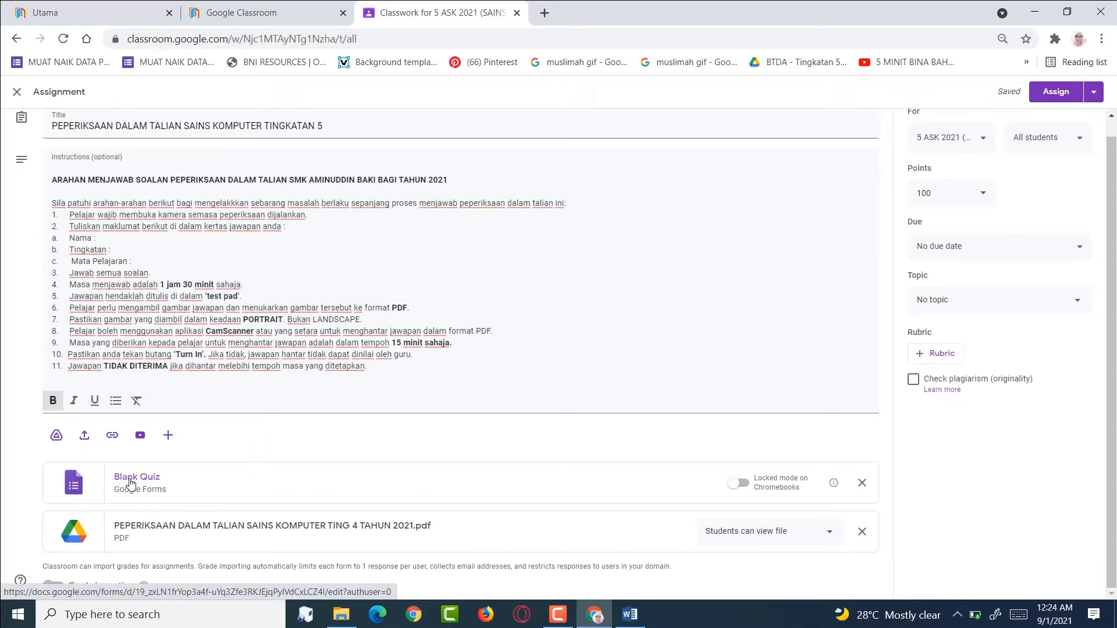
{"action": "left_click", "coordinate": [861, 484]}
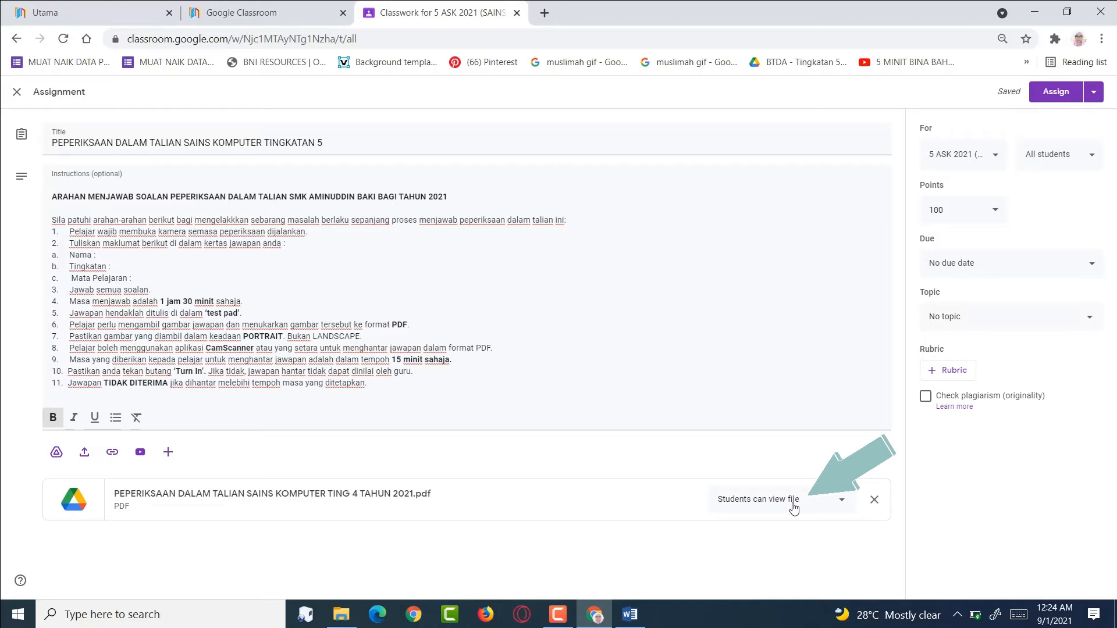
{"action": "left_click", "coordinate": [841, 500]}
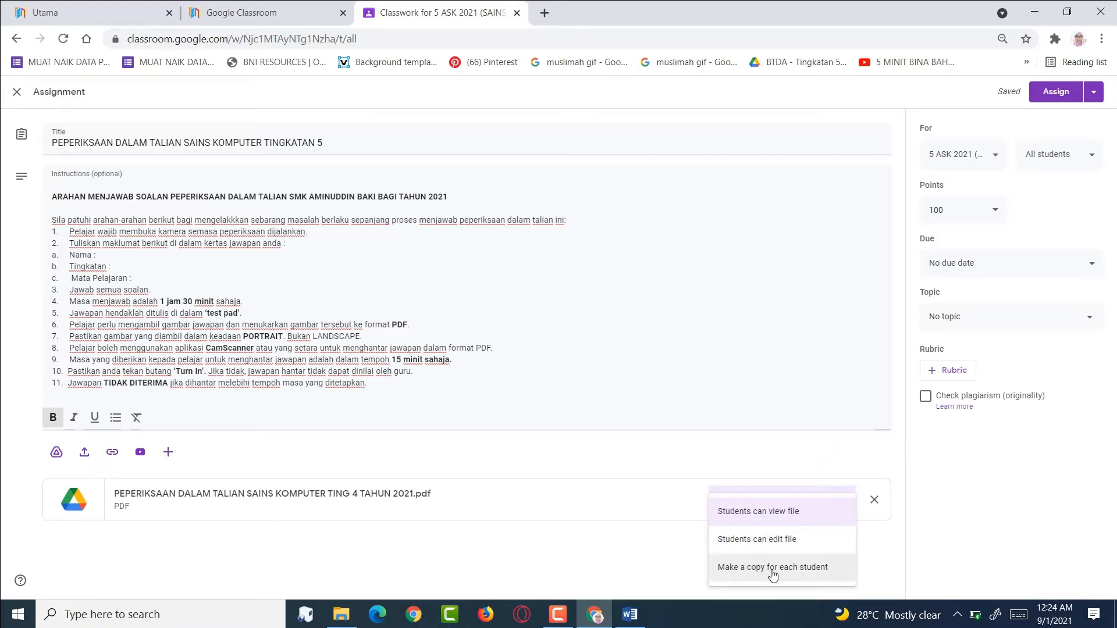
{"action": "left_click", "coordinate": [746, 569]}
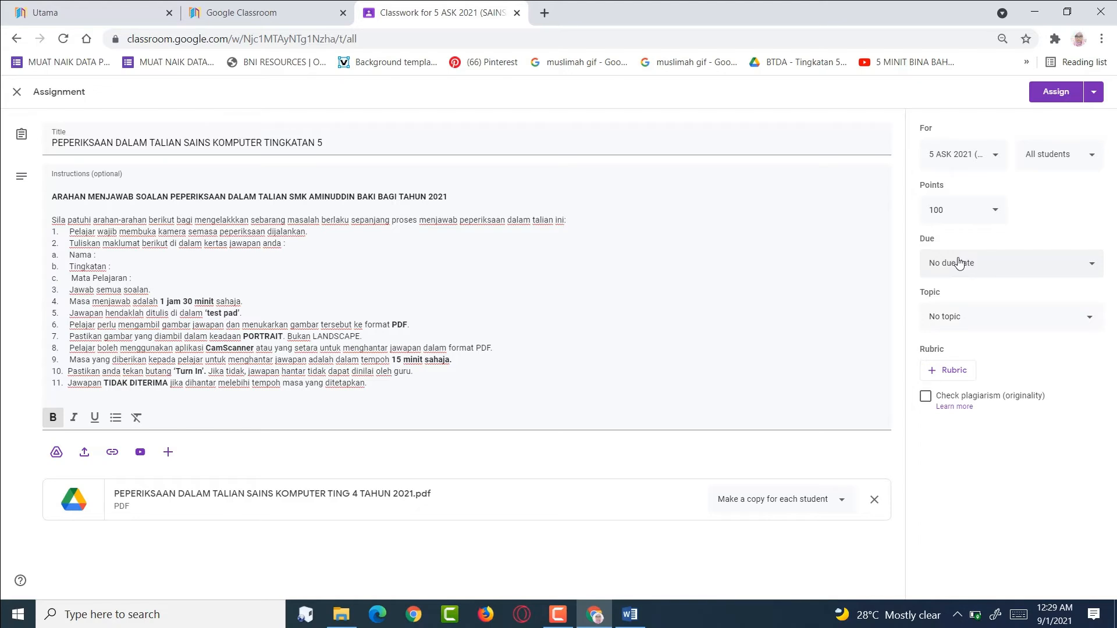
- Set the assignment's due date to Sep 8, 2021
{"action": "left_click", "coordinate": [952, 272]}
{"action": "left_click", "coordinate": [950, 310]}
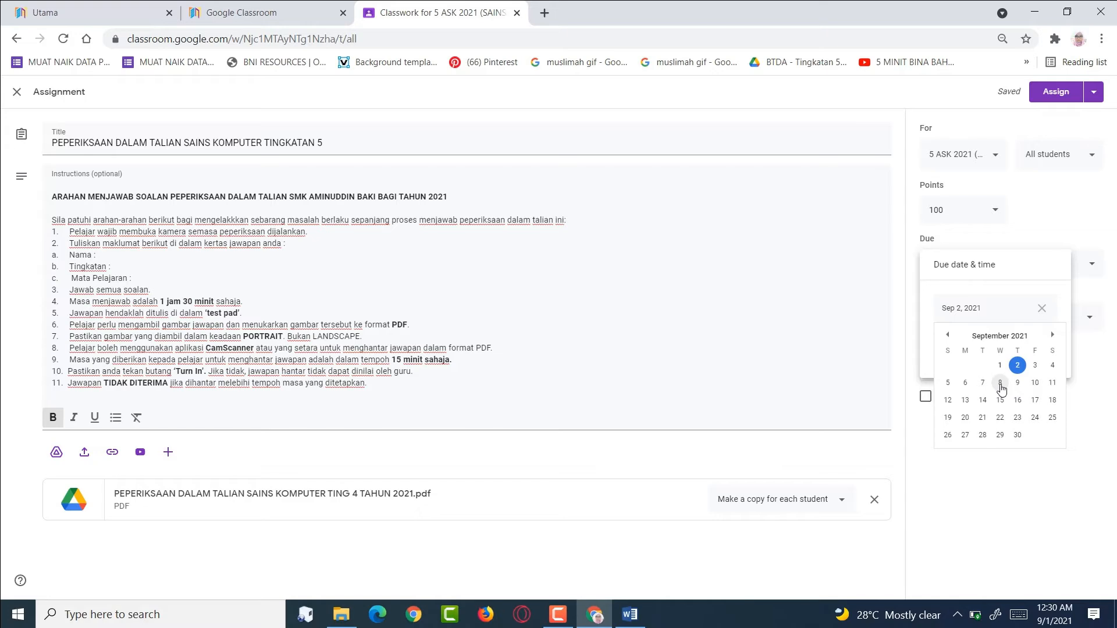
{"action": "left_click", "coordinate": [1000, 383]}
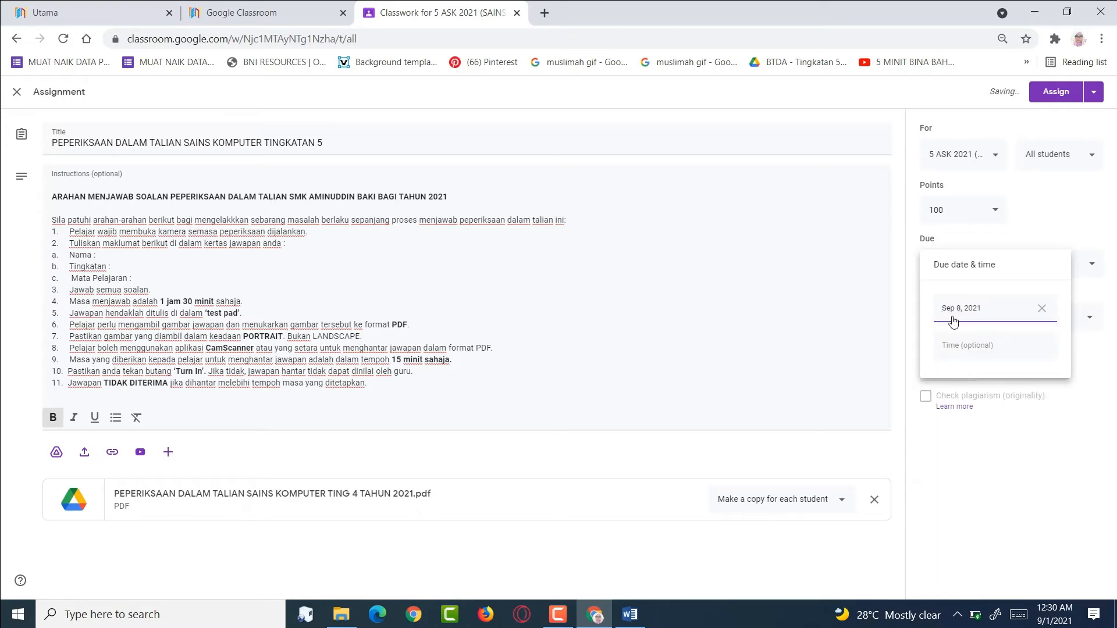
- Set the assignment's due time to 11:10 AM and close the due date settings
{"action": "left_click", "coordinate": [980, 350]}
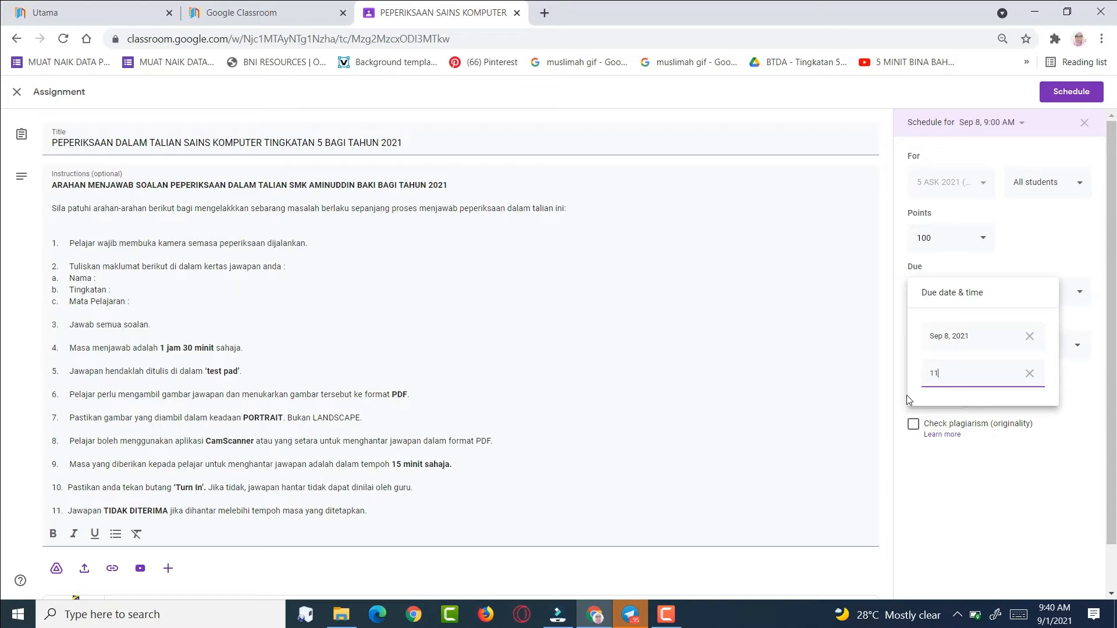
{"action": "key", "text": "BackSpace"}
{"action": "key", "text": "BackSpace"}
{"action": "type", "text": "11"}
{"action": "key", "text": "BackSpace"}
{"action": "key", "text": "BackSpace"}
{"action": "type", "text": "11.00 AM"}
{"action": "key", "text": "BackSpace"}
{"action": "key", "text": "BackSpace"}
{"action": "key", "text": "BackSpace"}
{"action": "key", "text": "BackSpace"}
{"action": "key", "text": "BackSpace"}
{"action": "key", "text": "BackSpace"}
{"action": "key", "text": "BackSpace"}
{"action": "key", "text": "BackSpace"}
{"action": "type", "text": "11.00 AM"}
{"action": "left_click", "coordinate": [964, 488]}
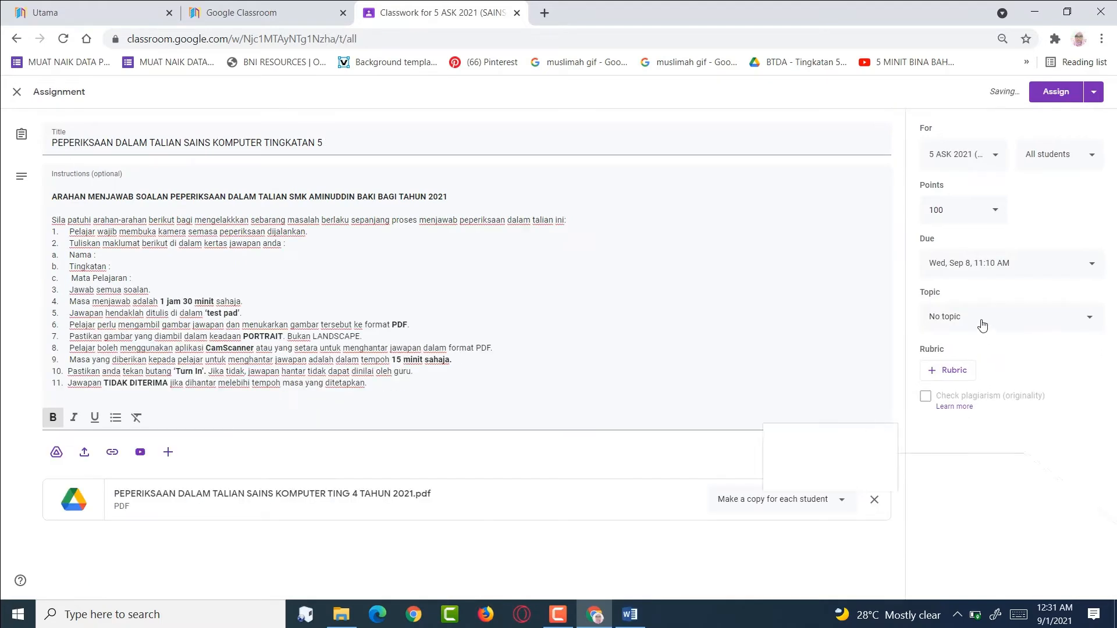
- Create the new topic PEPERIKSAAN SAINS KOMPUTER for the assignment
{"action": "left_click", "coordinate": [981, 324]}
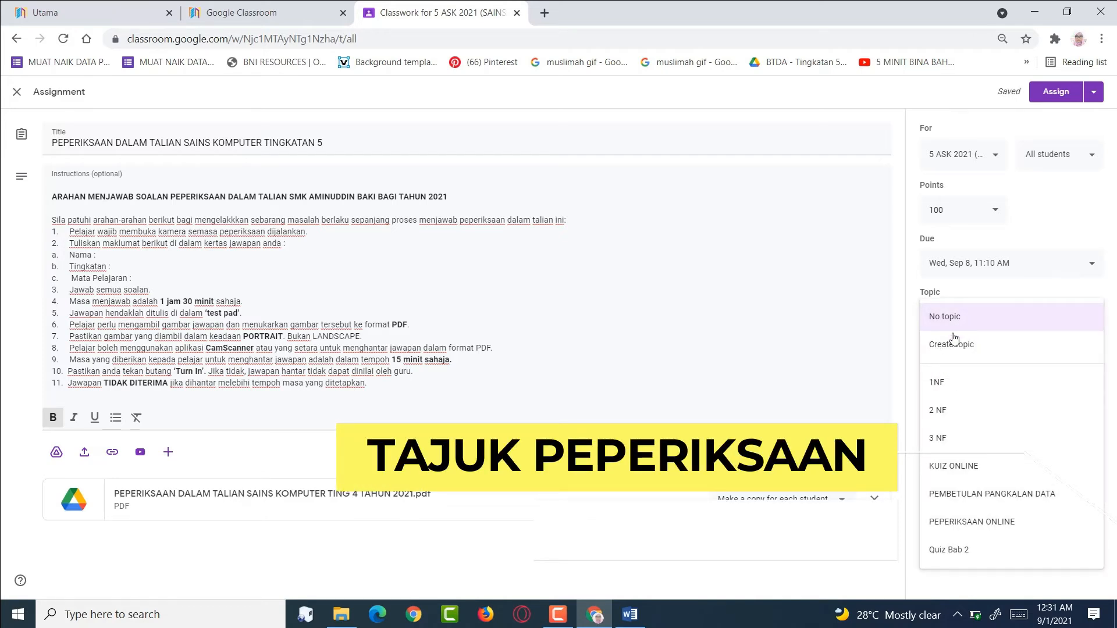
{"action": "left_click", "coordinate": [953, 343]}
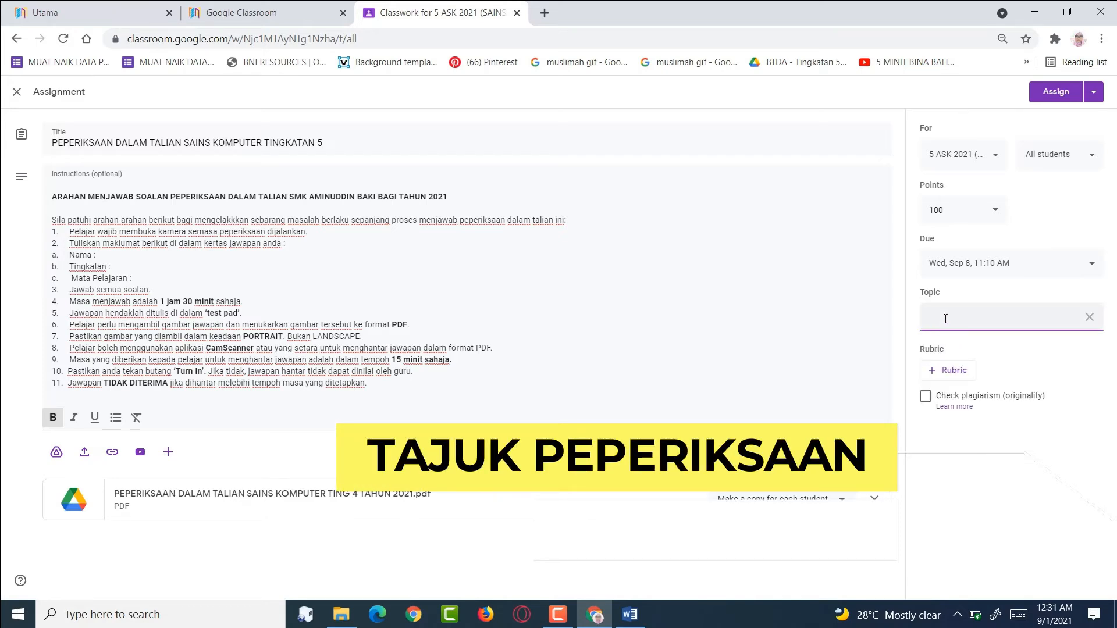
{"action": "type", "text": "PEPERIKSAAN"}
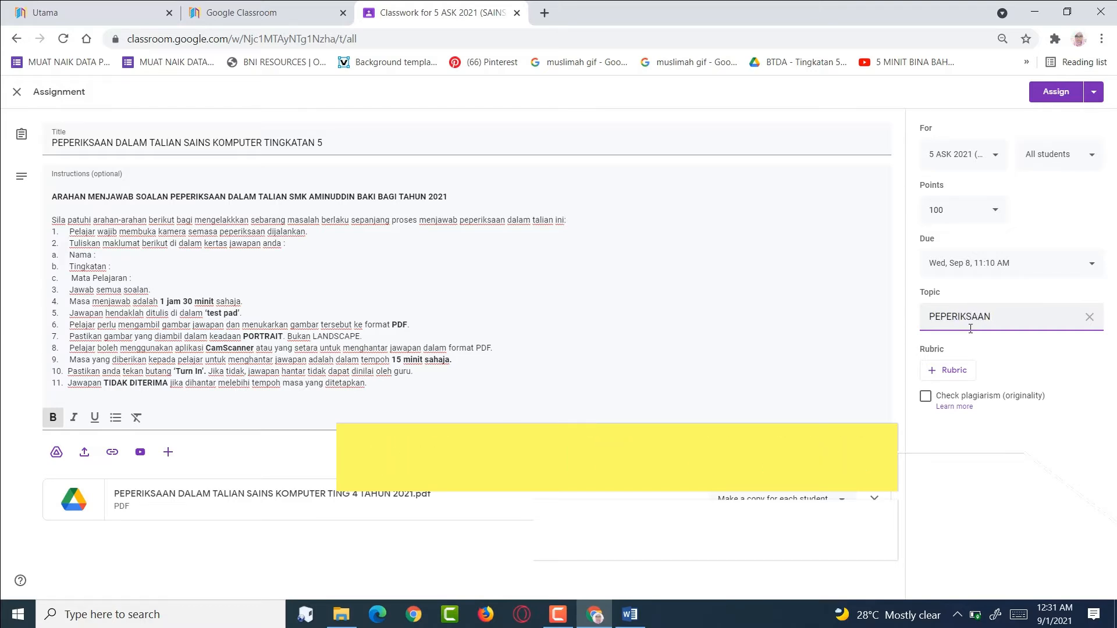
{"action": "type", "text": " SAINS KOMPUTER"}
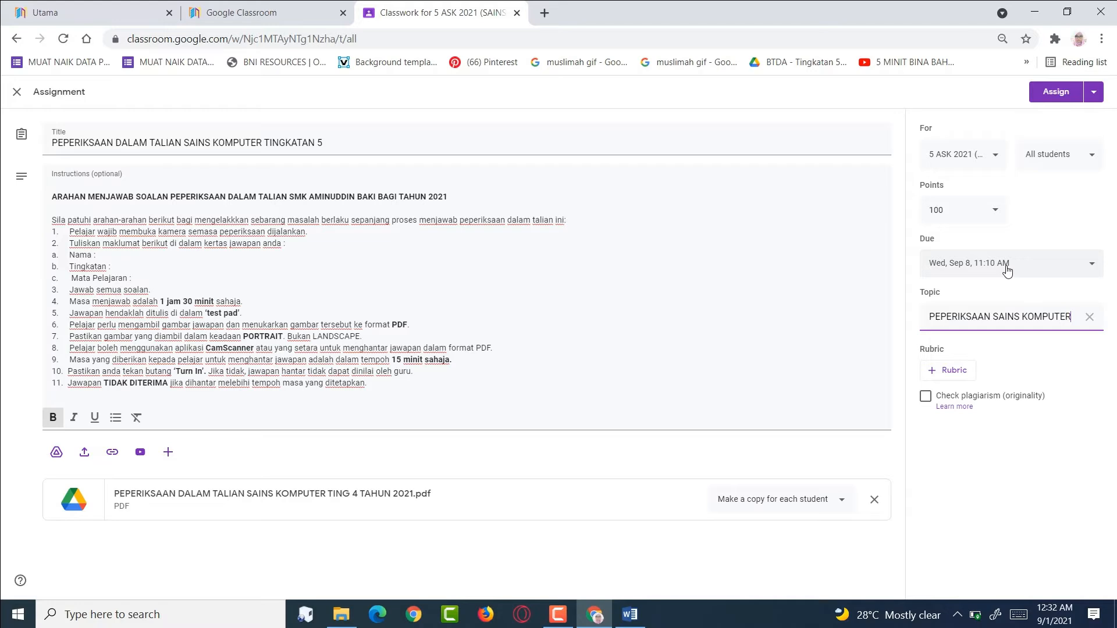
- Start scheduling the assignment and set its posting date to Sep 8, 2021
{"action": "left_click", "coordinate": [1094, 99]}
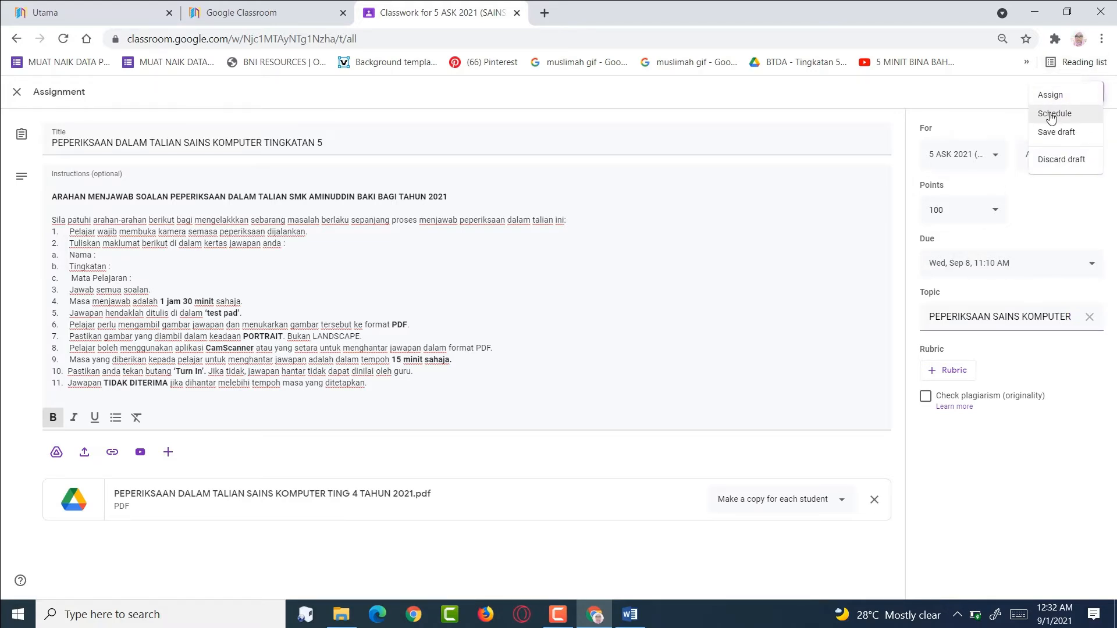
{"action": "left_click", "coordinate": [982, 112]}
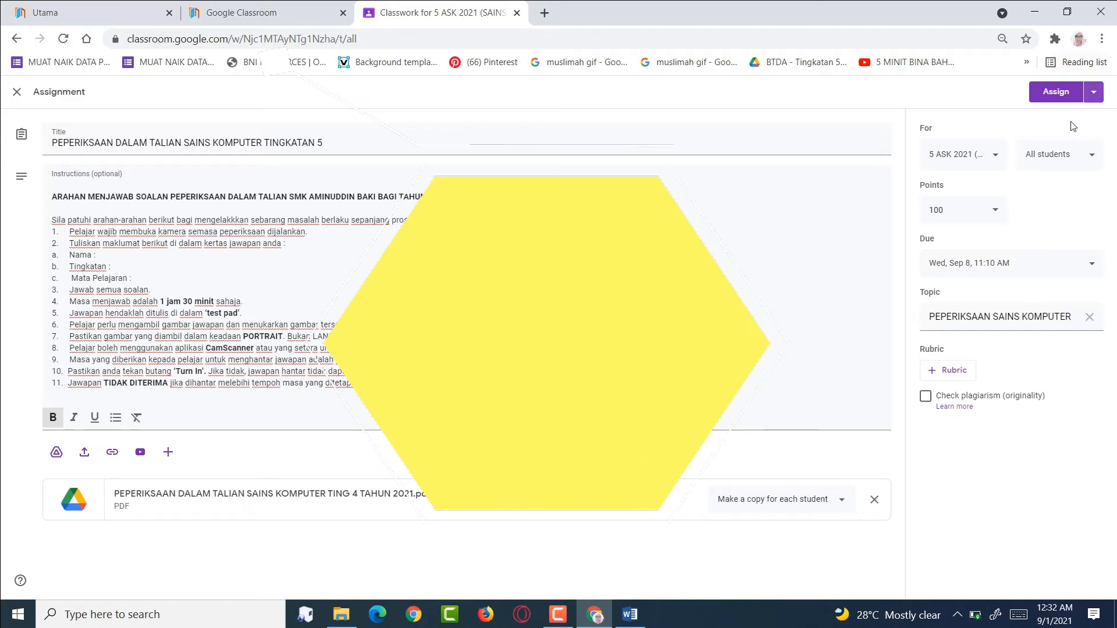
{"action": "left_click", "coordinate": [1088, 96]}
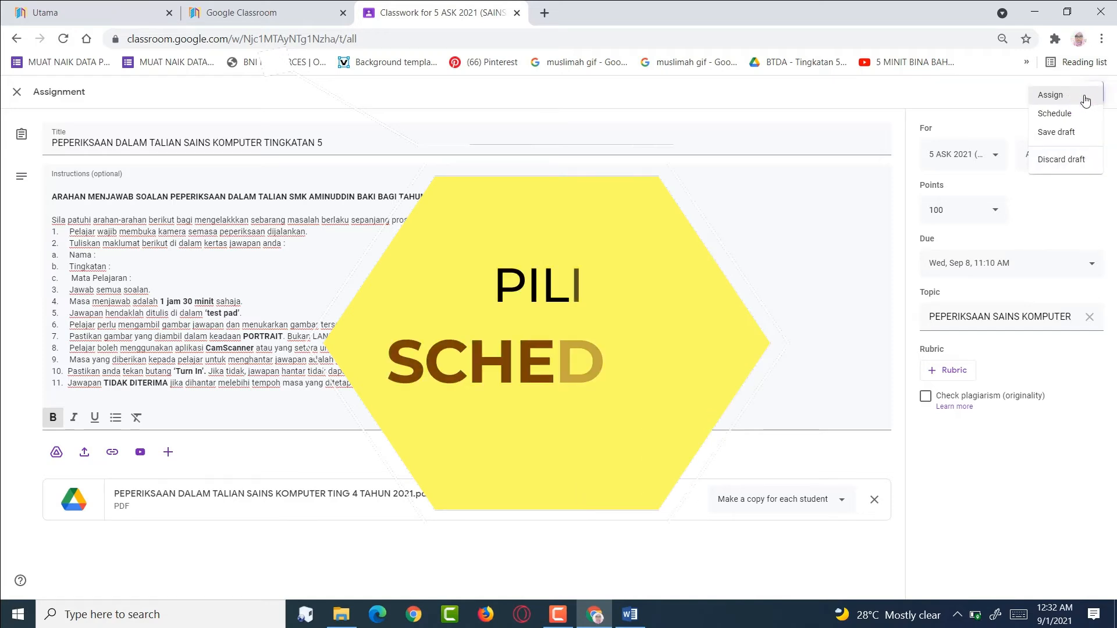
{"action": "left_click", "coordinate": [1048, 120]}
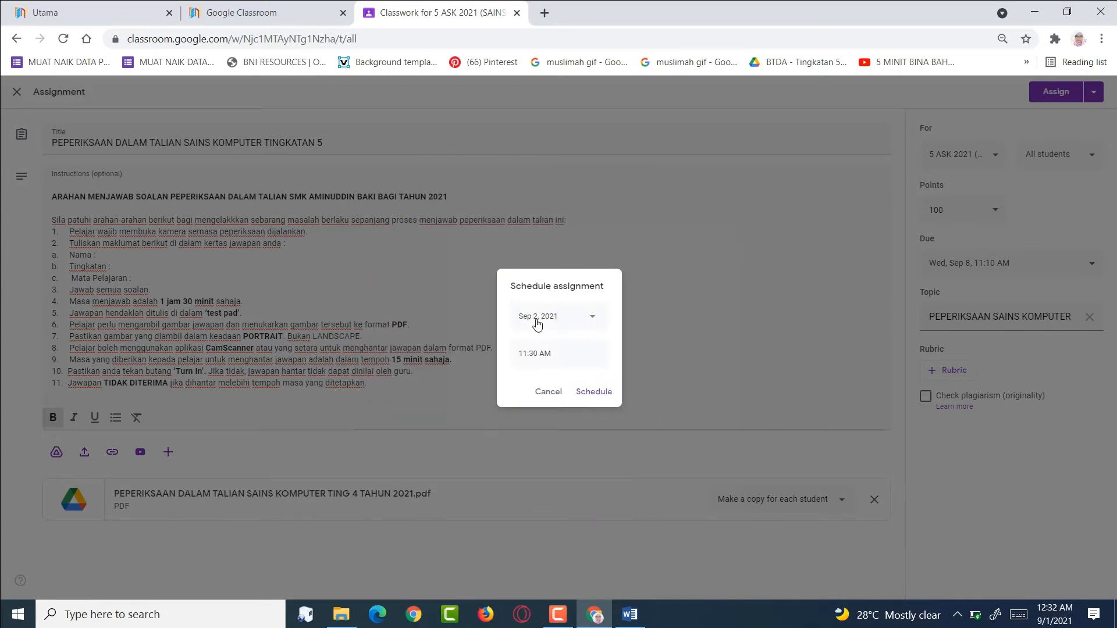
{"action": "left_click", "coordinate": [537, 317]}
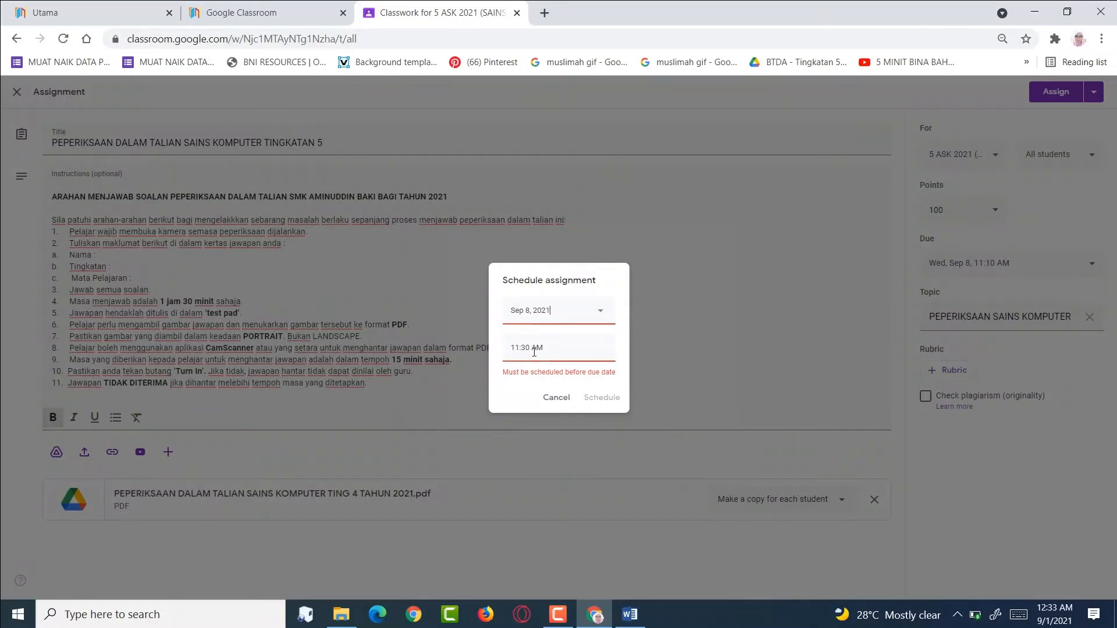
- Set the scheduled posting time to 9:00 AM and schedule the assignment
{"action": "left_click", "coordinate": [534, 351]}
{"action": "left_click", "coordinate": [533, 348]}
{"action": "left_click_drag", "start_coordinate": [552, 348], "coordinate": [513, 346]}
{"action": "key", "text": "BackSpace"}
{"action": "type", "text": "11:30 AM"}
{"action": "left_click_drag", "start_coordinate": [545, 349], "coordinate": [511, 347]}
{"action": "key", "text": "BackSpace"}
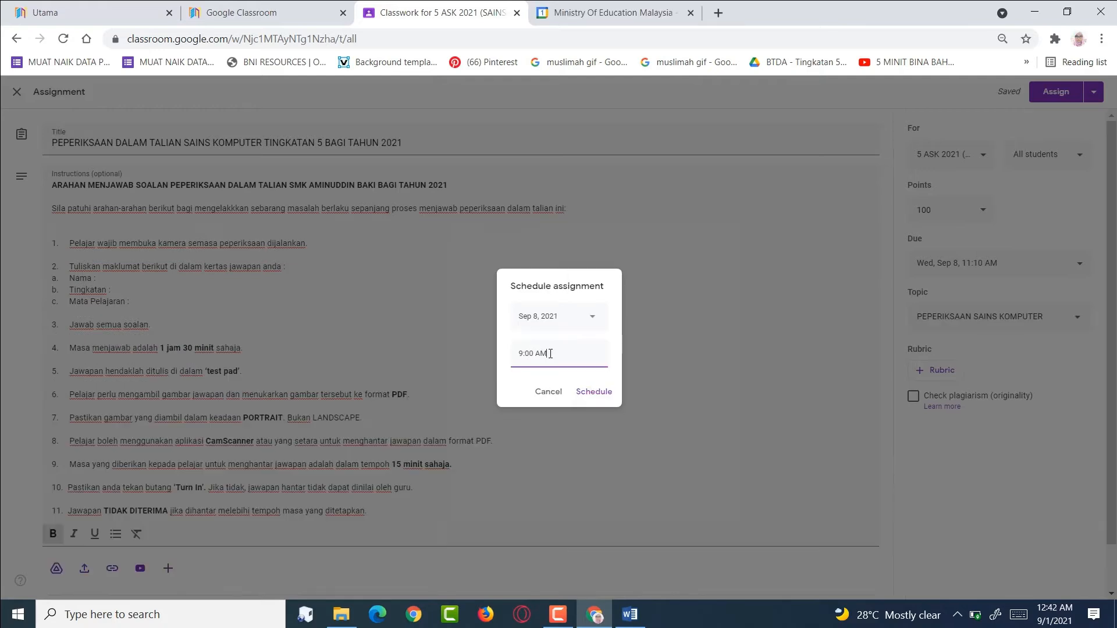
{"action": "left_click_drag", "start_coordinate": [549, 353], "coordinate": [520, 351]}
{"action": "left_click", "coordinate": [563, 353]}
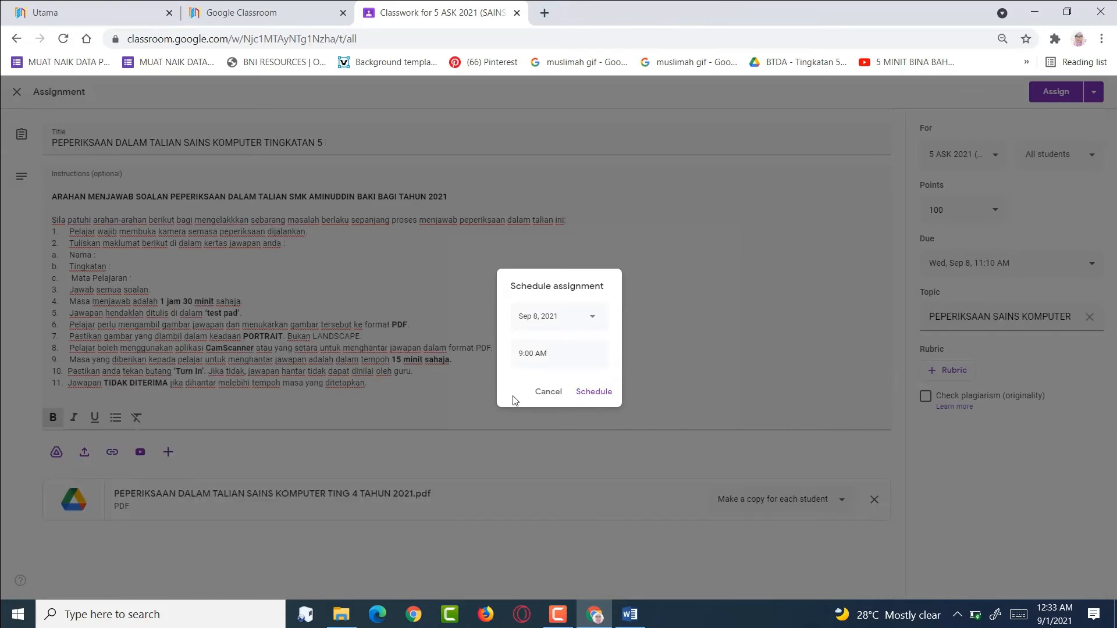
{"action": "left_click", "coordinate": [593, 392]}
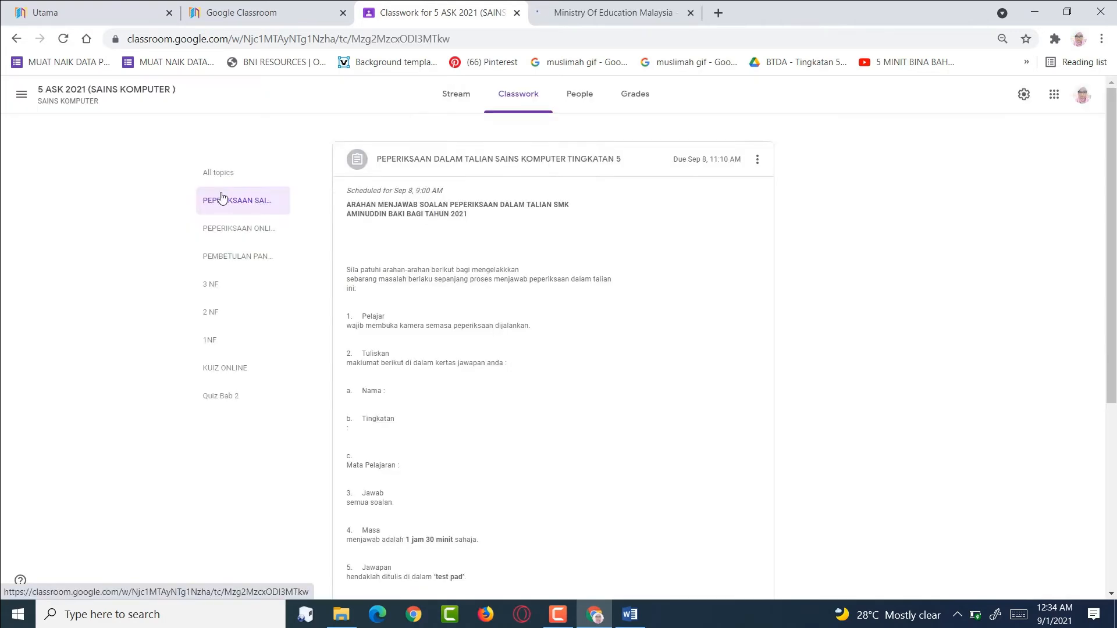
- Review the scheduled exam assignment's instructions and attachment under the PEPERIKSAAN SAINS KOMPUTER topic in the classwork list
{"action": "left_click", "coordinate": [456, 94]}
{"action": "left_click", "coordinate": [524, 93]}
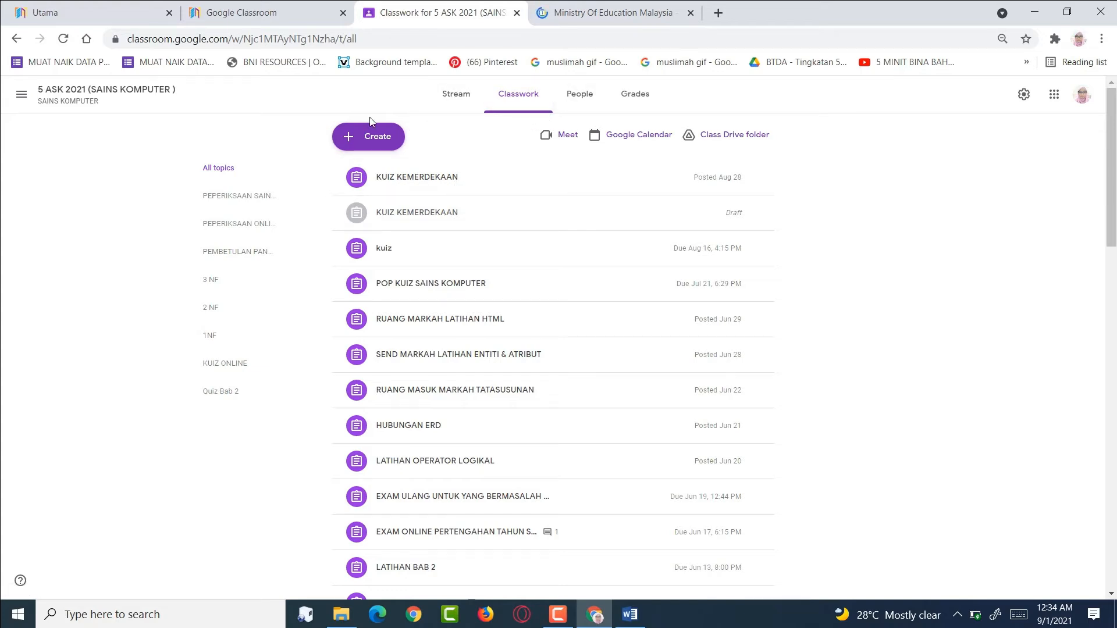
{"action": "left_click", "coordinate": [225, 204]}
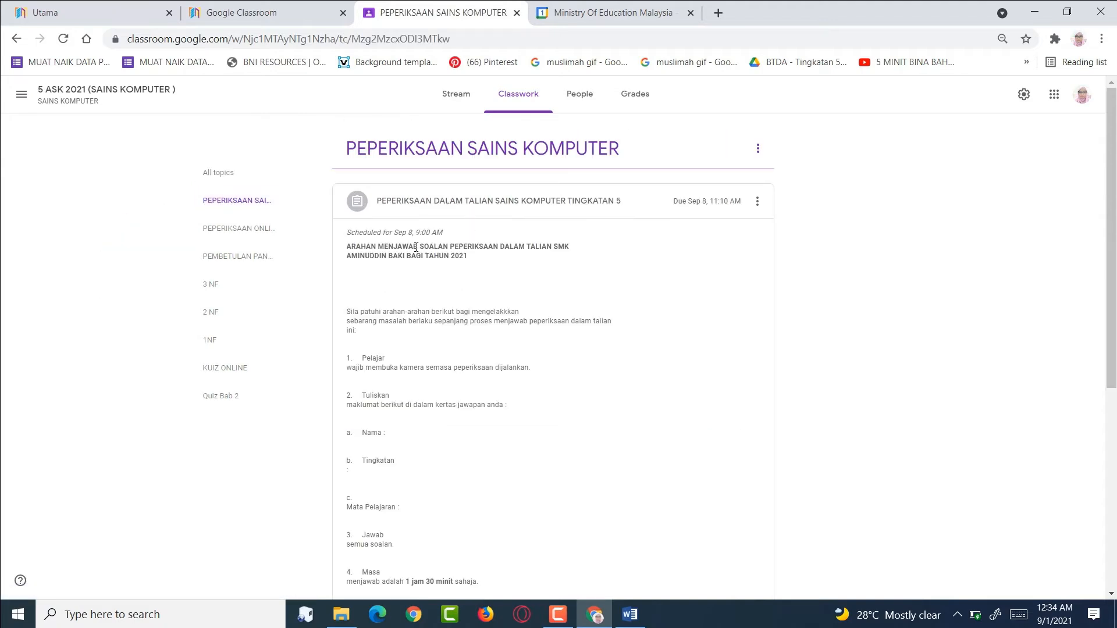
{"action": "scroll", "coordinate": [416, 250], "scroll_direction": "down", "scroll_amount": 6}
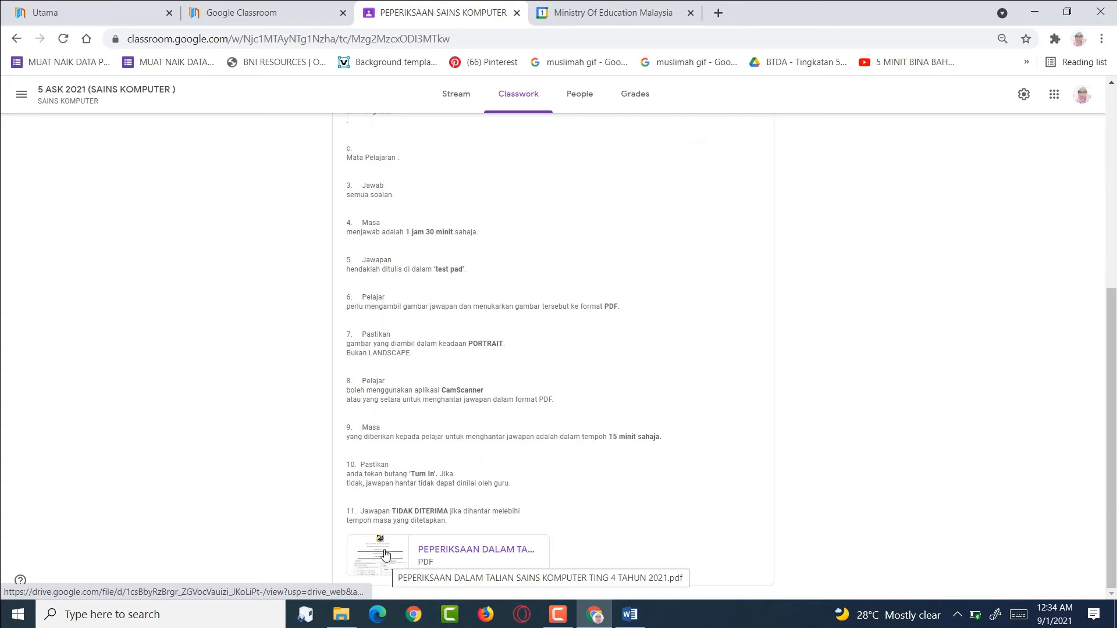
{"action": "scroll", "coordinate": [384, 555], "scroll_direction": "up", "scroll_amount": 5}
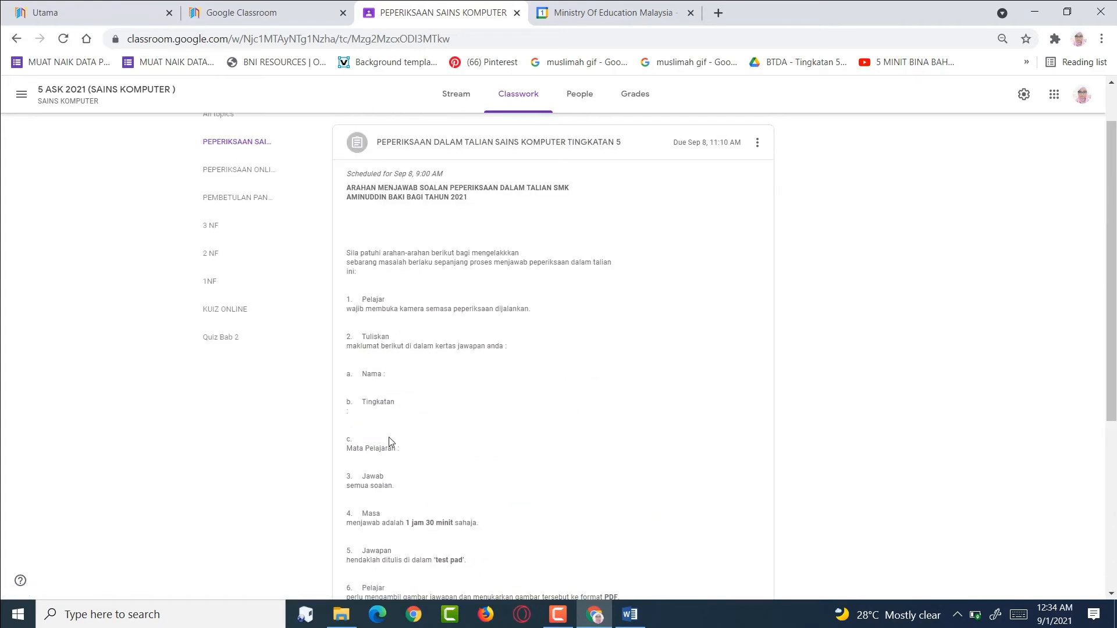
{"action": "scroll", "coordinate": [396, 513], "scroll_direction": "down", "scroll_amount": 4}
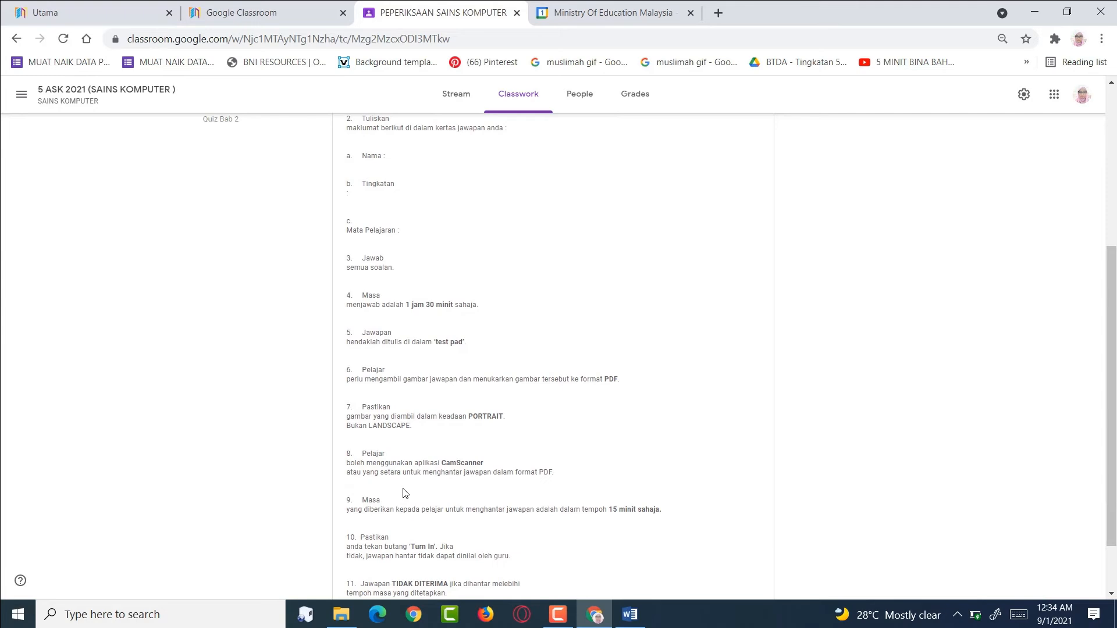
{"action": "scroll", "coordinate": [405, 493], "scroll_direction": "down", "scroll_amount": 2}
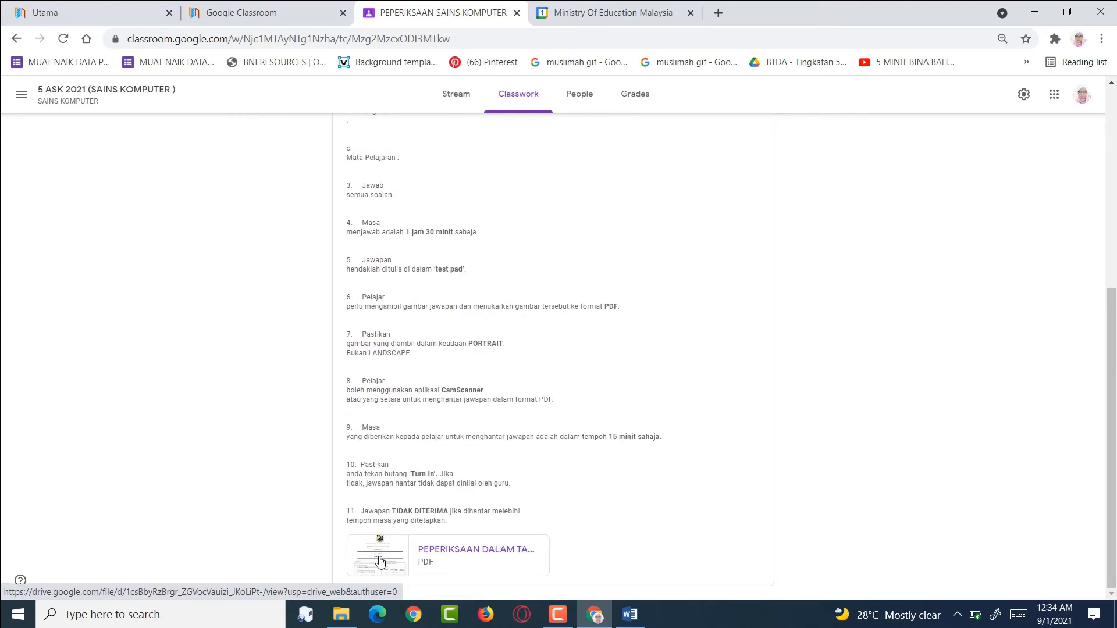
- Open the exam PDF attached to the assignment, look through all its pages and close it
{"action": "left_click", "coordinate": [380, 561]}
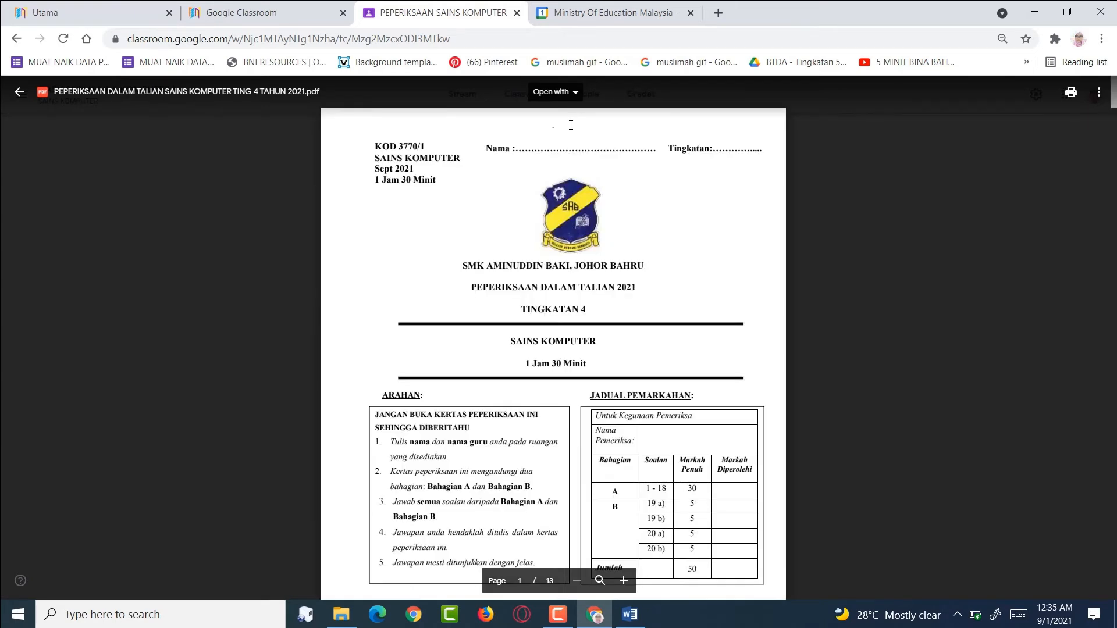
{"action": "scroll", "coordinate": [570, 152], "scroll_direction": "down", "scroll_amount": 10}
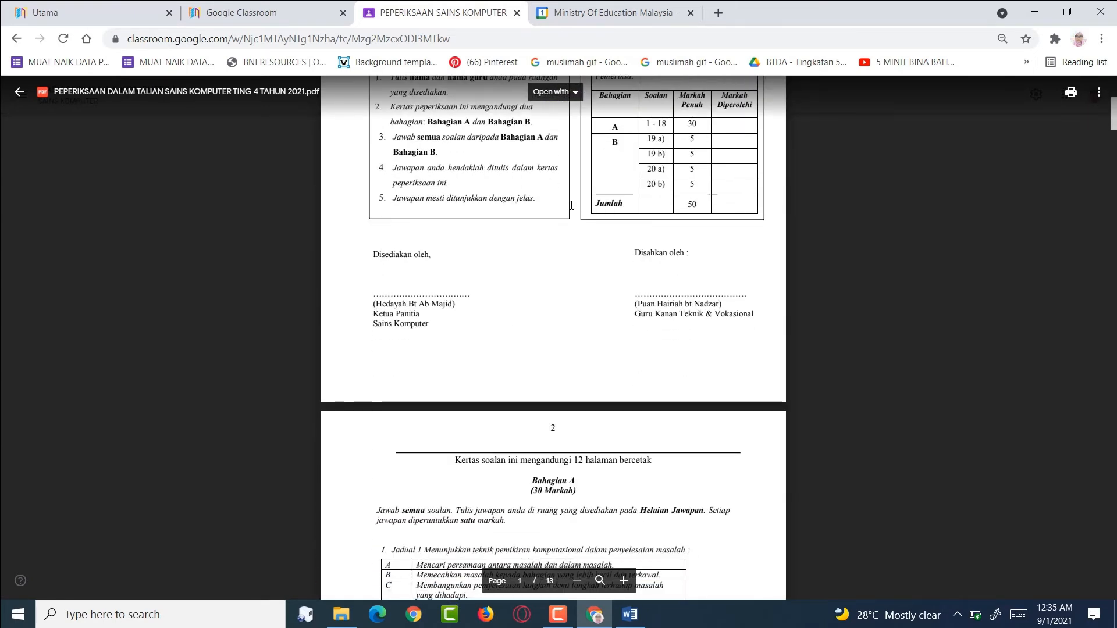
{"action": "scroll", "coordinate": [570, 211], "scroll_direction": "down", "scroll_amount": 20}
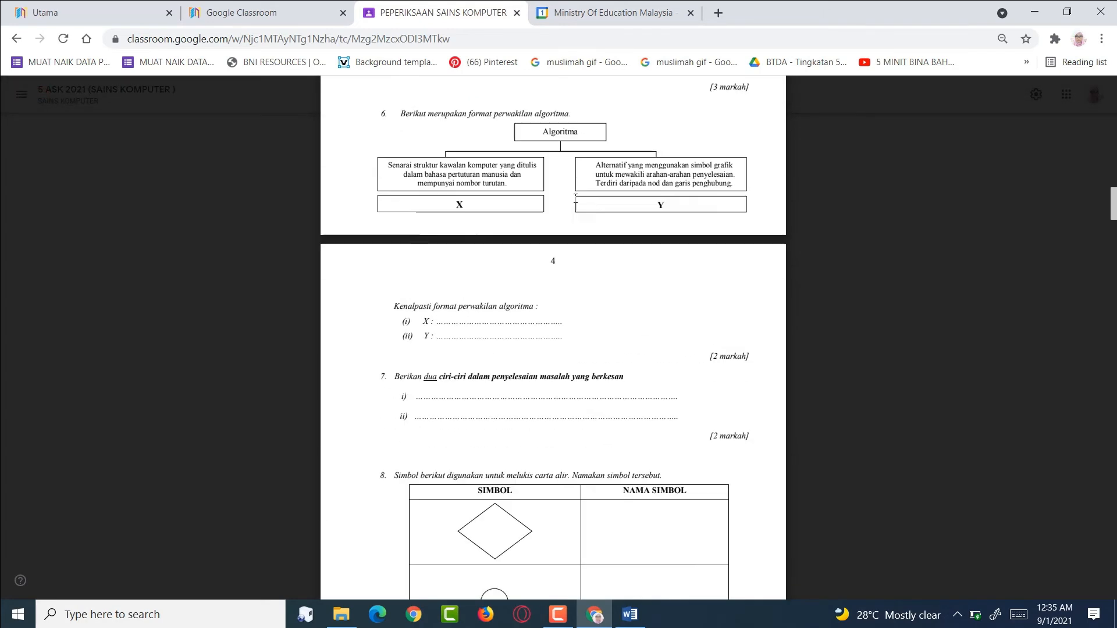
{"action": "scroll", "coordinate": [576, 195], "scroll_direction": "down", "scroll_amount": 20}
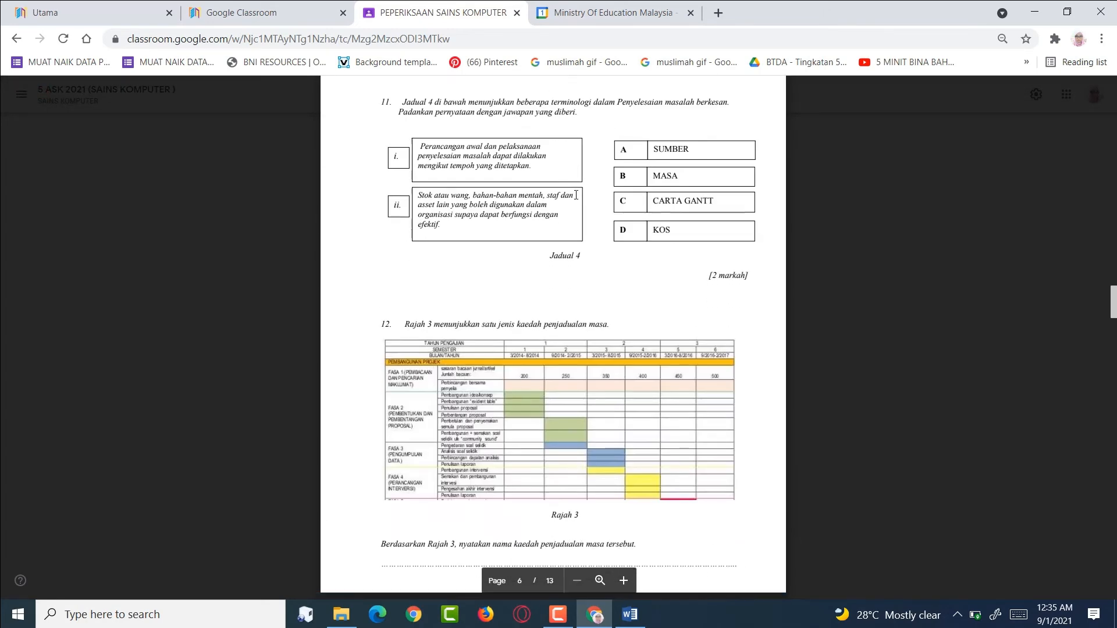
{"action": "scroll", "coordinate": [576, 194], "scroll_direction": "down", "scroll_amount": 20}
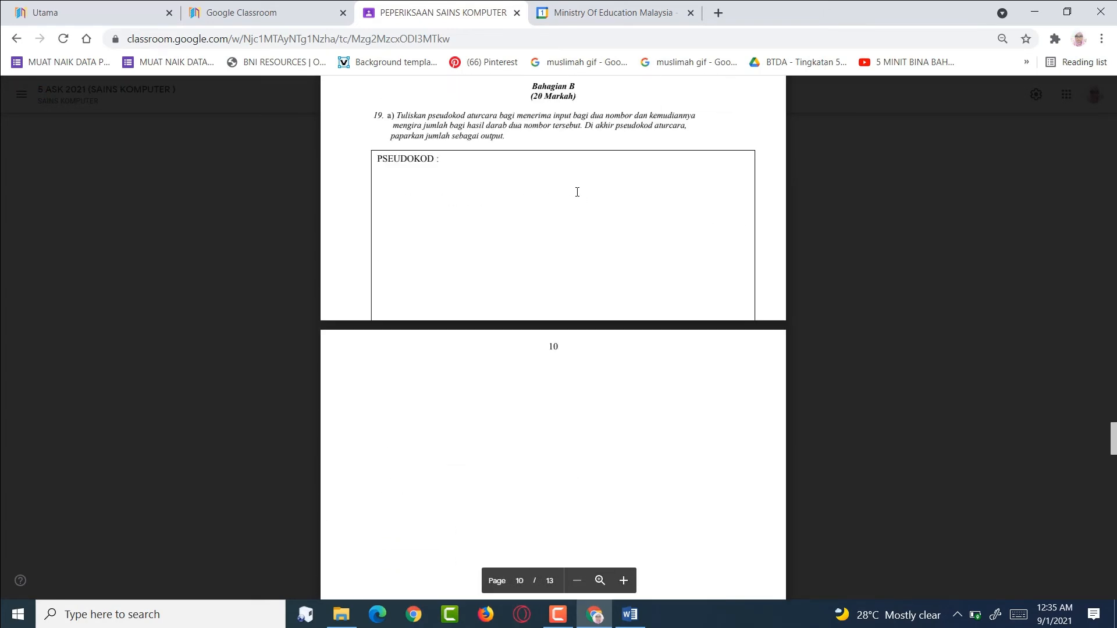
{"action": "scroll", "coordinate": [577, 192], "scroll_direction": "down", "scroll_amount": 20}
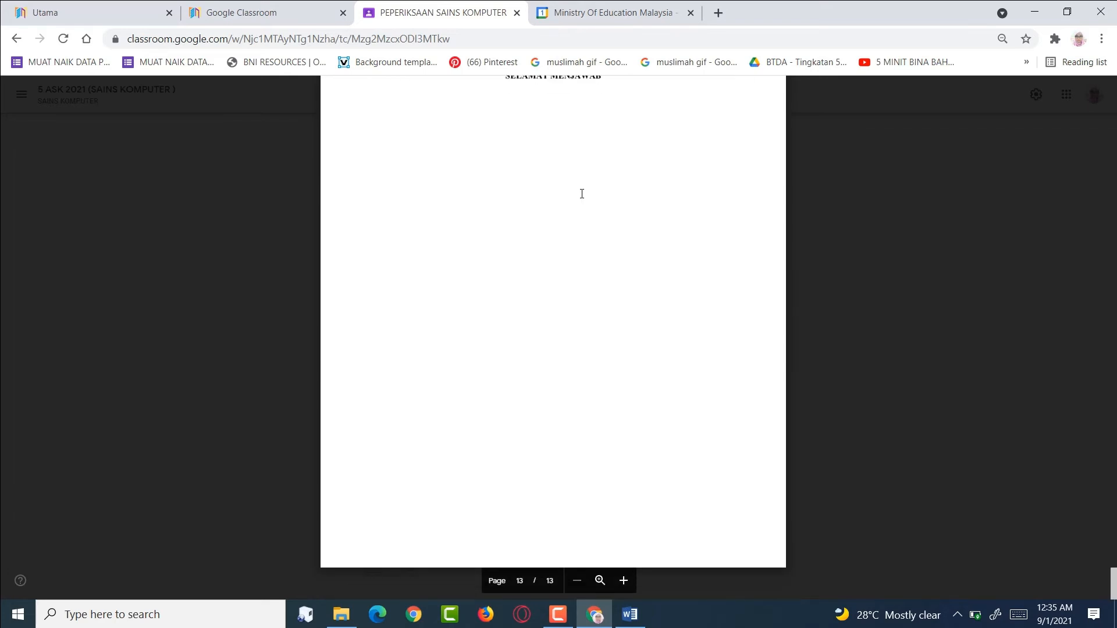
{"action": "left_click", "coordinate": [17, 39]}
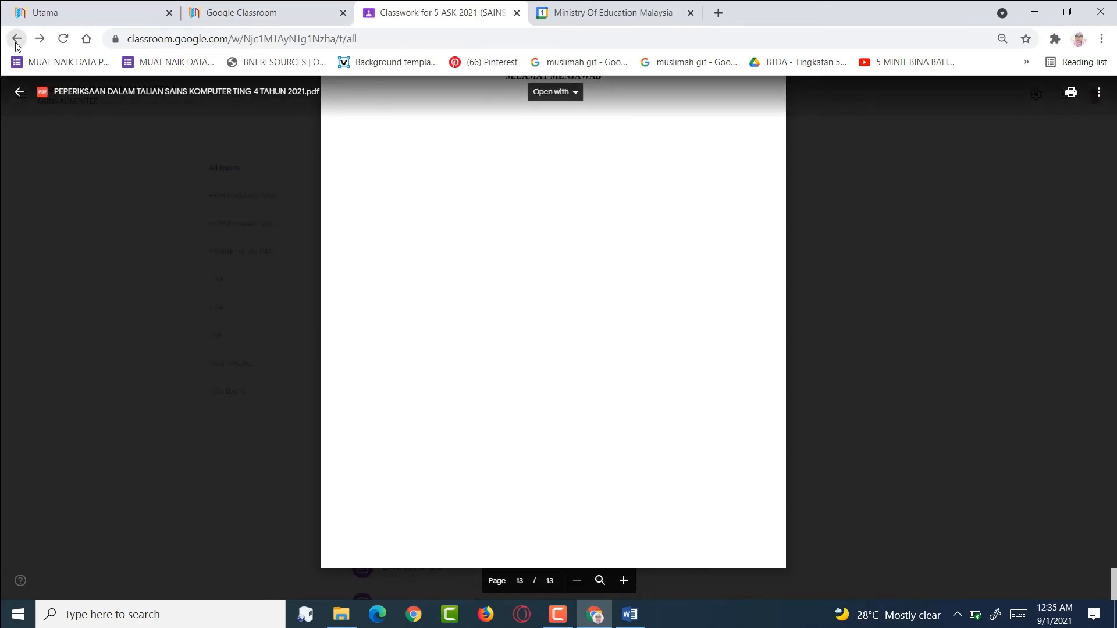
{"action": "left_click", "coordinate": [19, 92]}
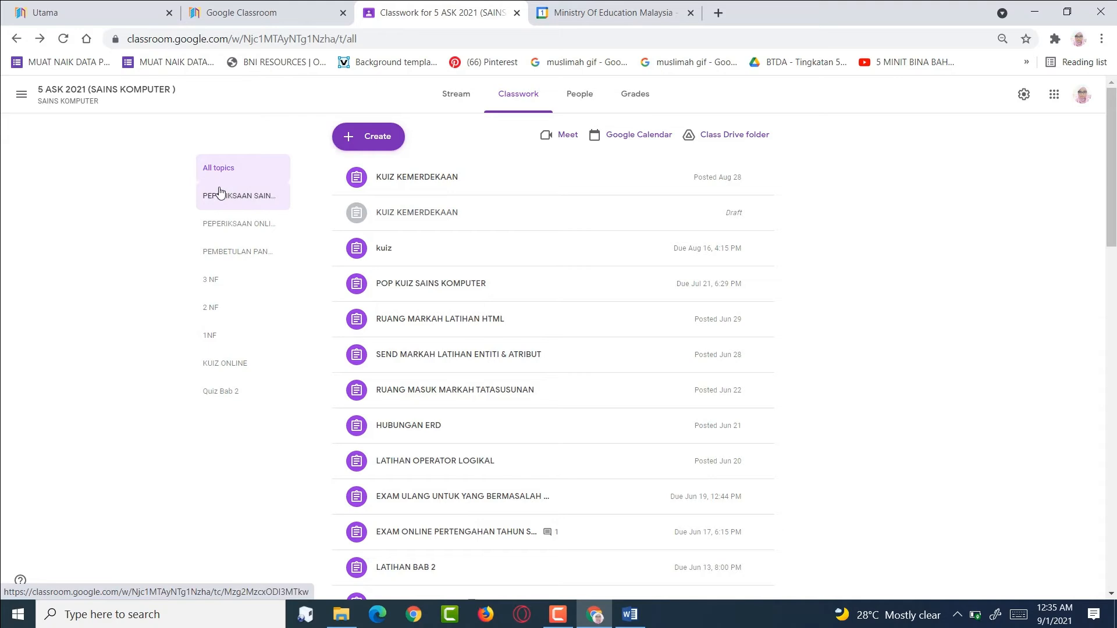
- Open the scheduled exam assignment for editing and remove the stray line breaks from its instructions
{"action": "left_click", "coordinate": [218, 196]}
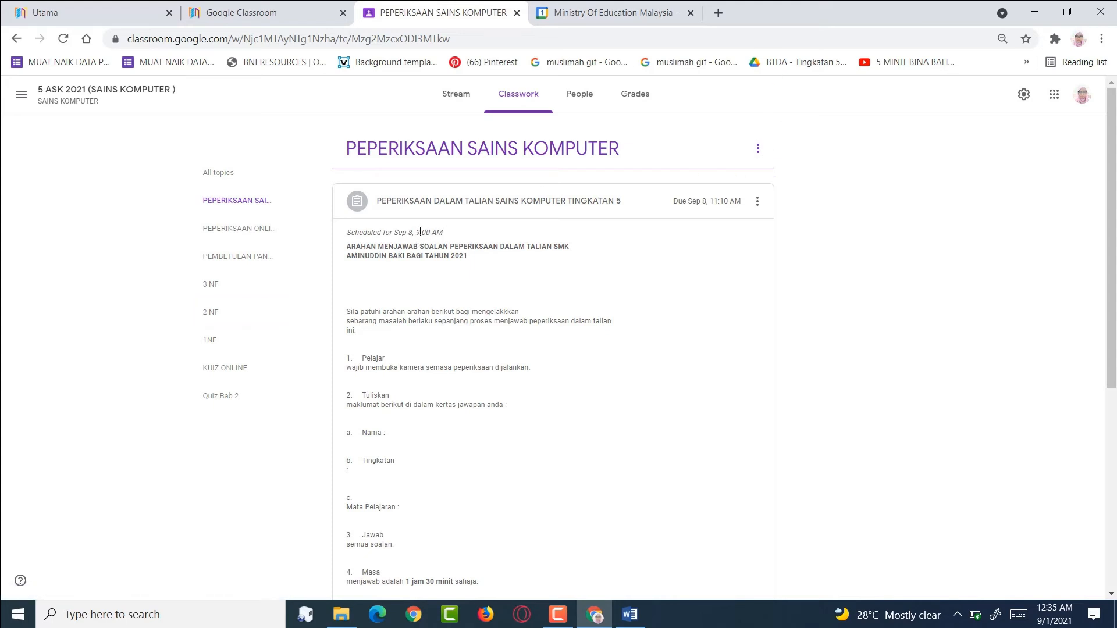
{"action": "left_click", "coordinate": [757, 204]}
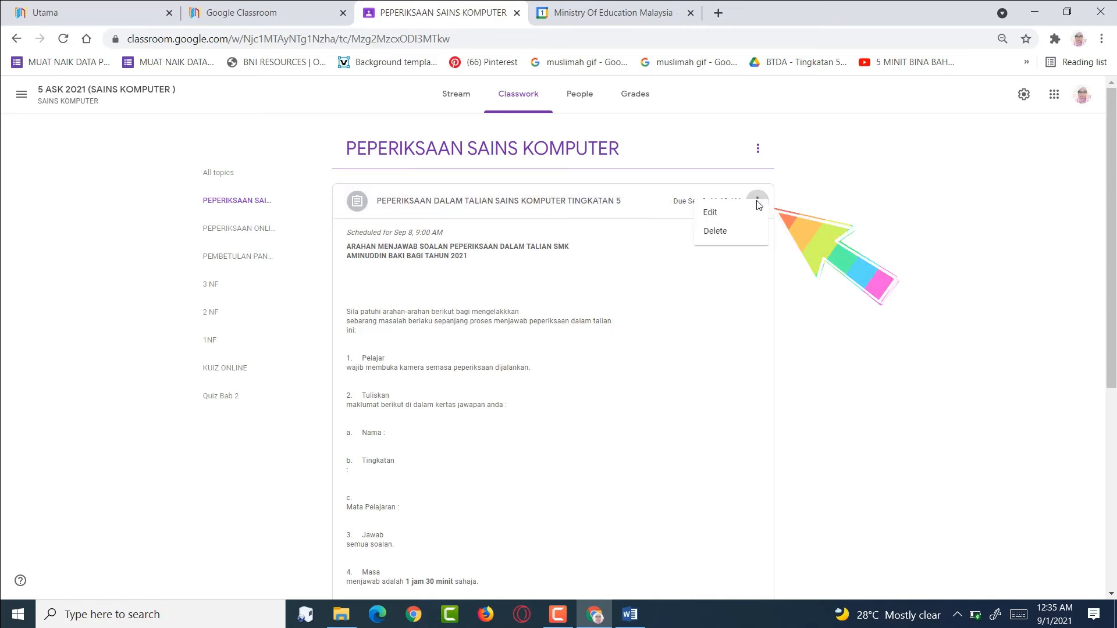
{"action": "left_click", "coordinate": [714, 212]}
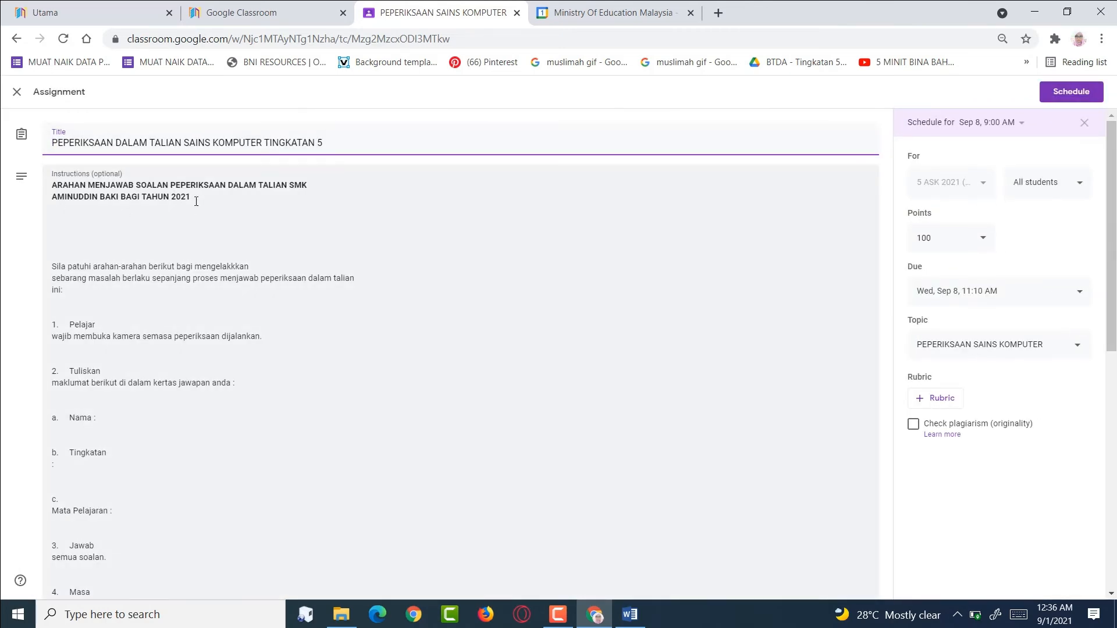
{"action": "scroll", "coordinate": [125, 332], "scroll_direction": "down", "scroll_amount": 8}
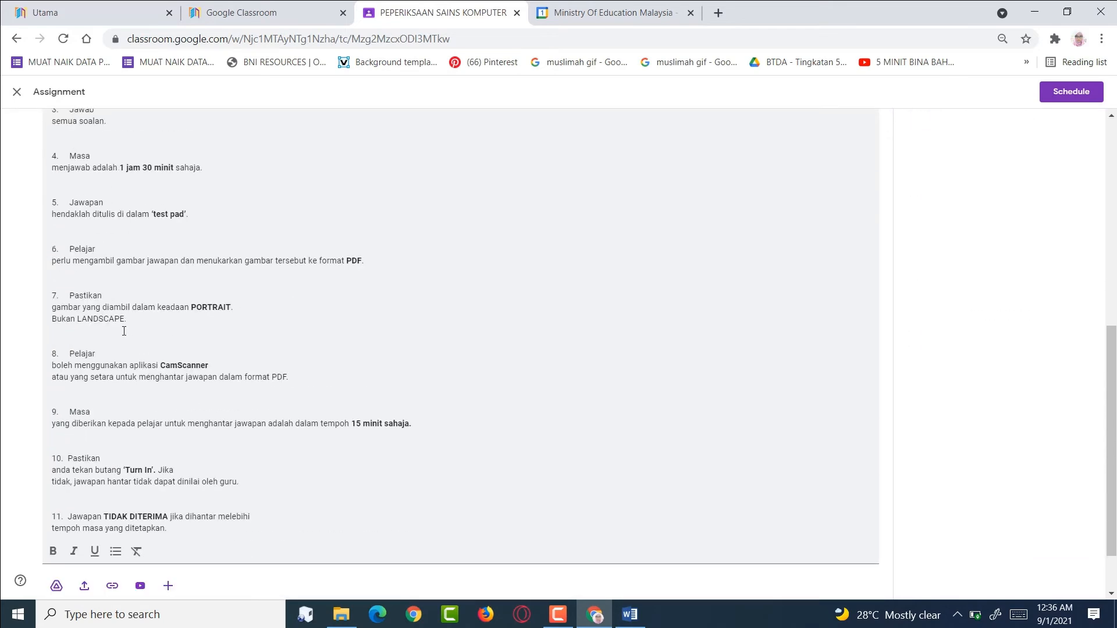
{"action": "scroll", "coordinate": [124, 331], "scroll_direction": "down", "scroll_amount": 1}
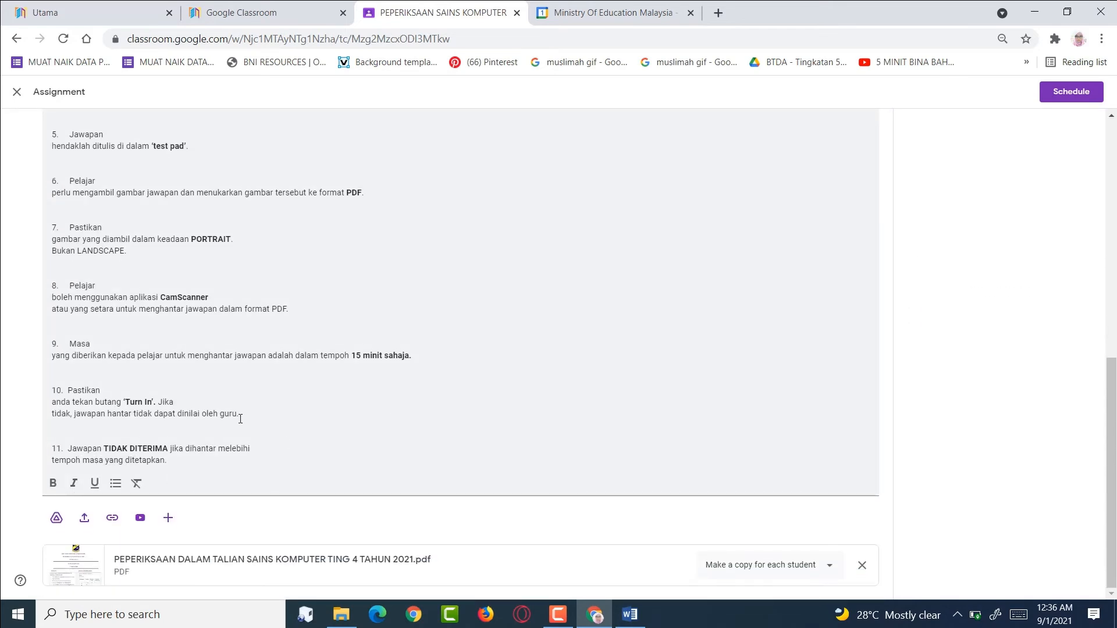
{"action": "scroll", "coordinate": [240, 418], "scroll_direction": "up", "scroll_amount": 8}
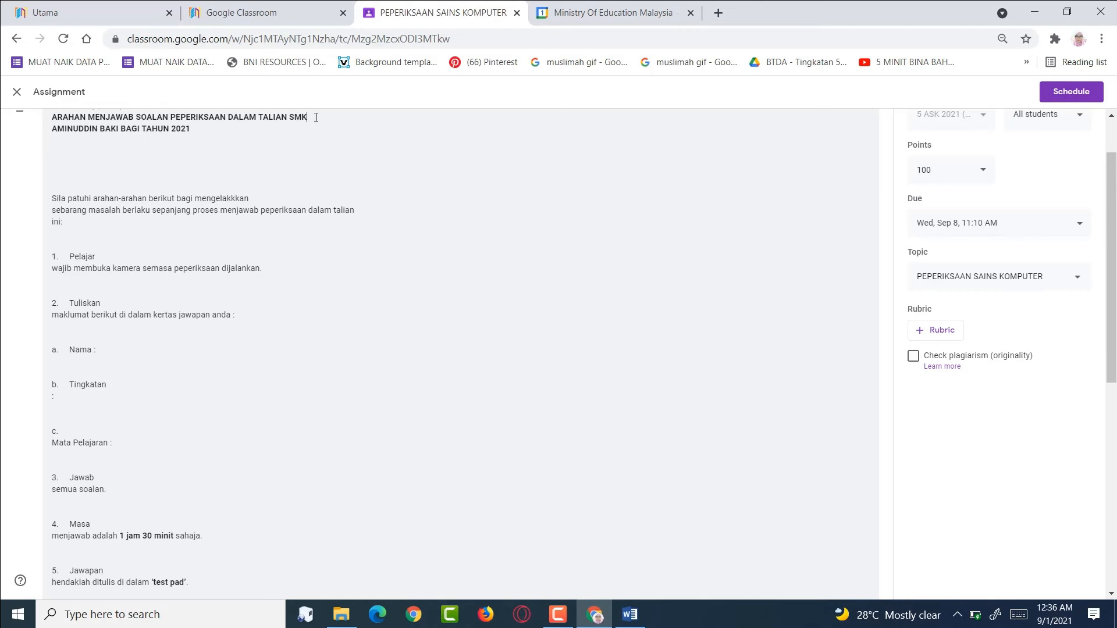
{"action": "key", "text": "Delete"}
{"action": "left_click", "coordinate": [60, 145]}
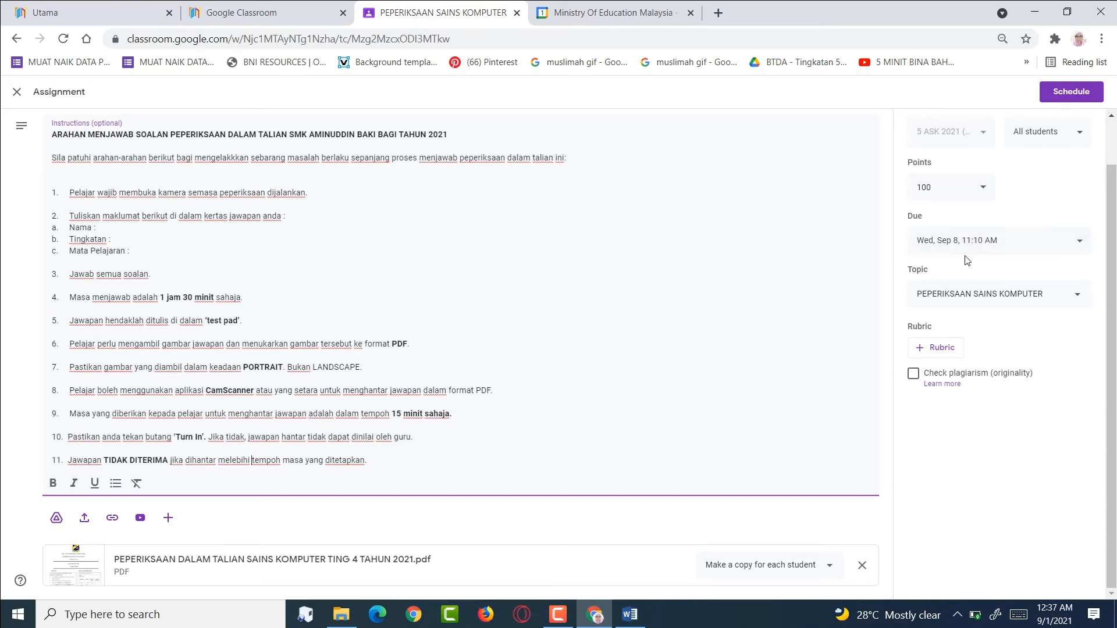
- Save the edited assignment as scheduled and switch to the DELIMa Google Classroom page
{"action": "left_click", "coordinate": [1028, 247]}
{"action": "left_click", "coordinate": [1063, 93]}
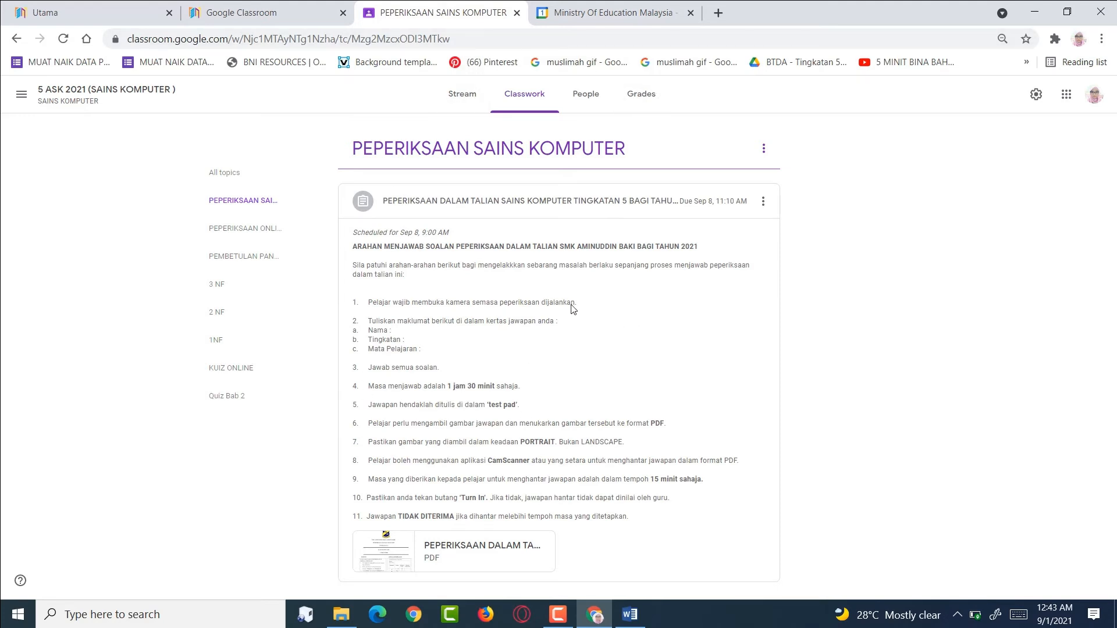
{"action": "left_click", "coordinate": [251, 12]}
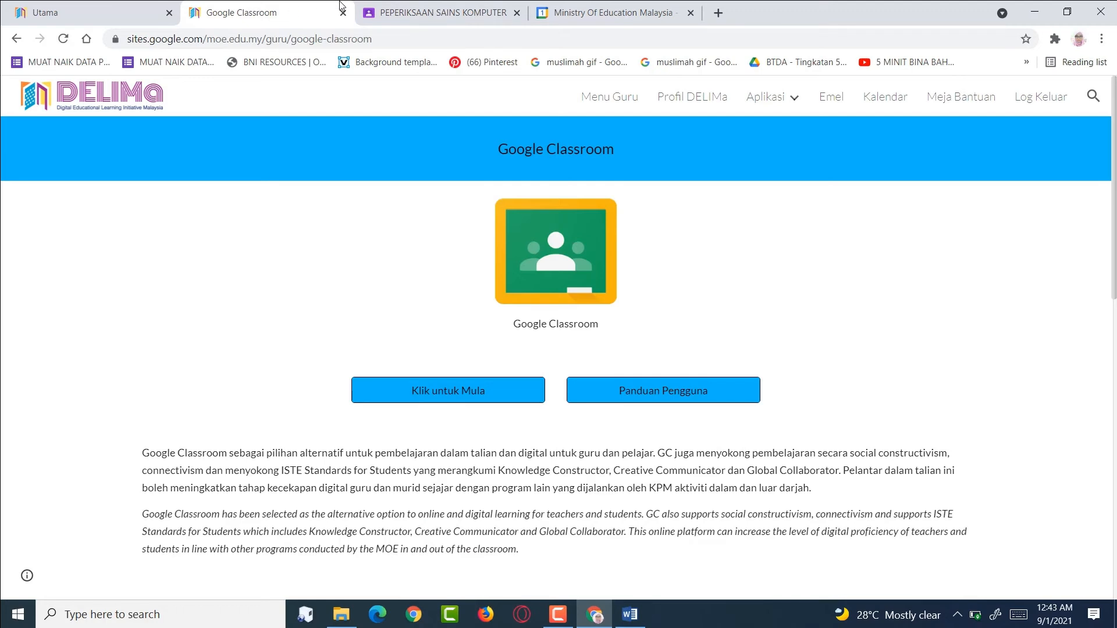
- Launch Google Classroom, enter the 5 ASK 2021 (SAINS KOMPUTER) class and show its PEPERIKSAAN SAINS KOMPUTER classwork topic
{"action": "left_click", "coordinate": [424, 390]}
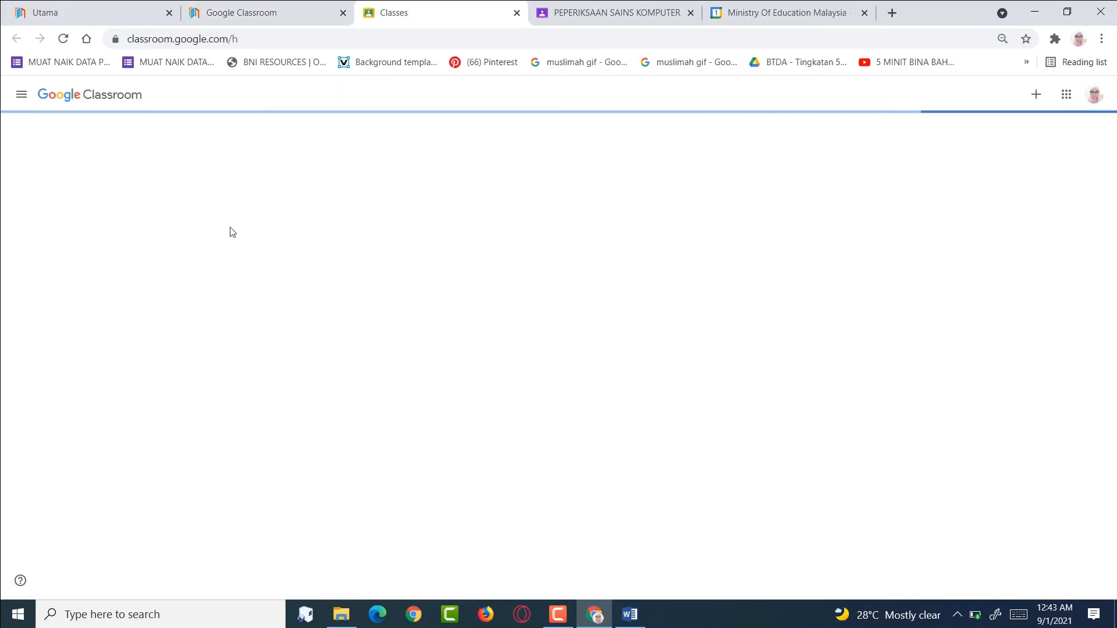
{"action": "left_click", "coordinate": [433, 187]}
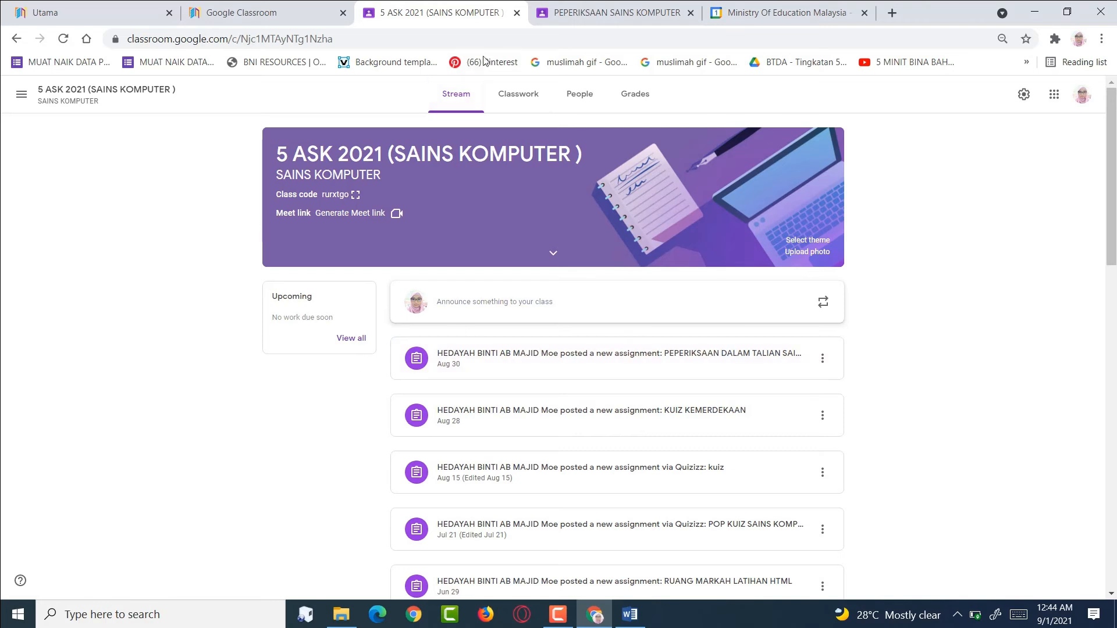
{"action": "left_click", "coordinate": [532, 95]}
{"action": "left_click", "coordinate": [219, 206]}
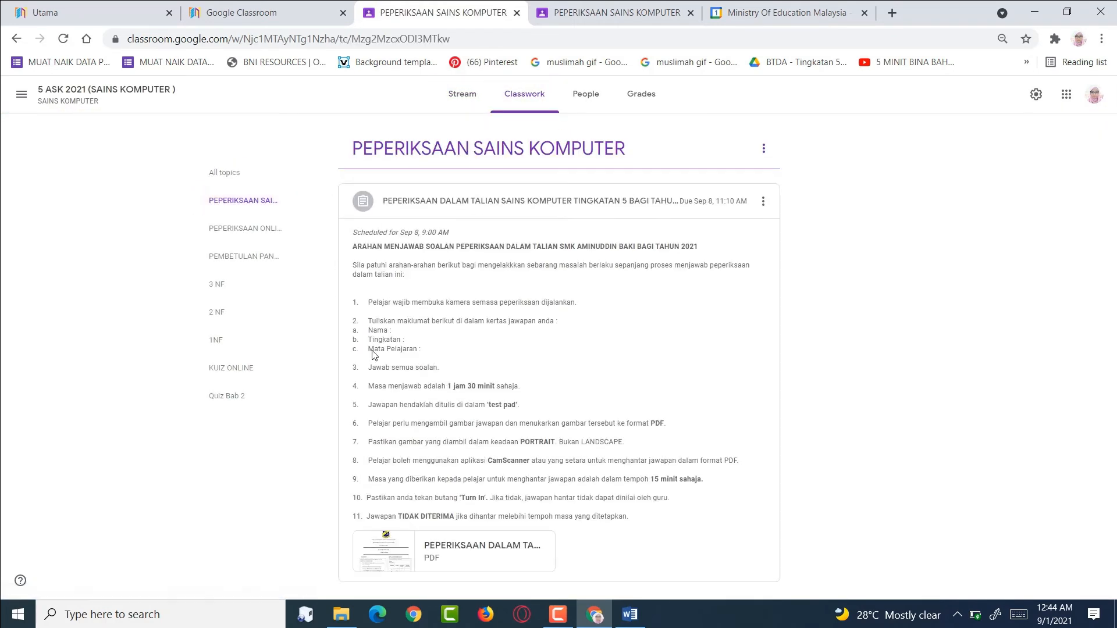
- Return to the class stream, open the posted assignment PEPERIKSAAN DALAM TALIAN SAINS KOMPUTER TAHUN 2021 and look through the student submissions
{"action": "left_click", "coordinate": [17, 40]}
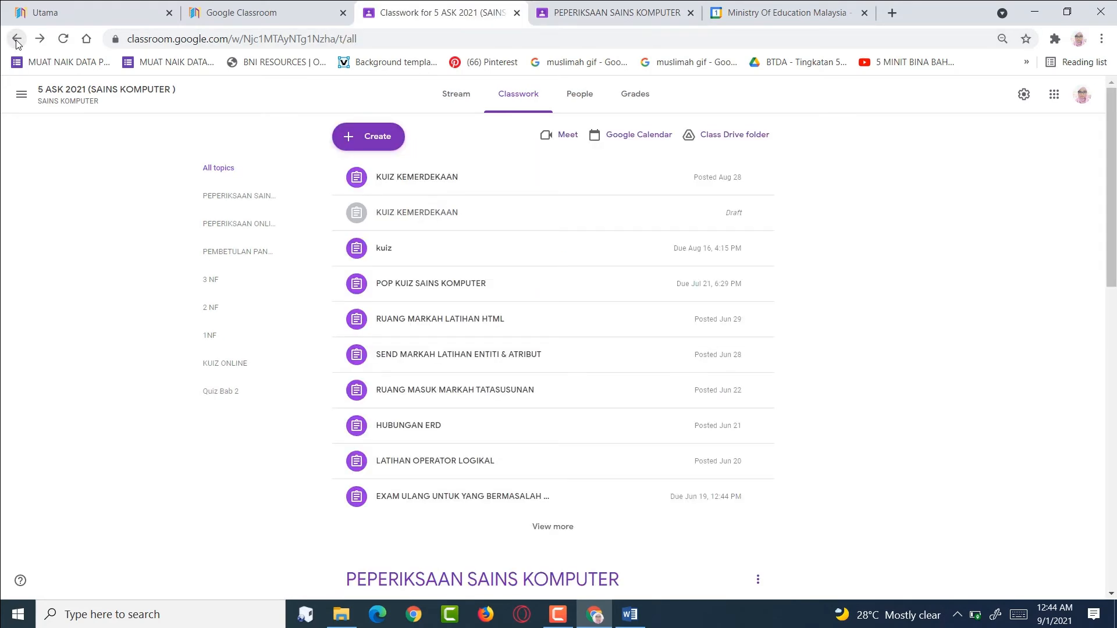
{"action": "left_click", "coordinate": [17, 41]}
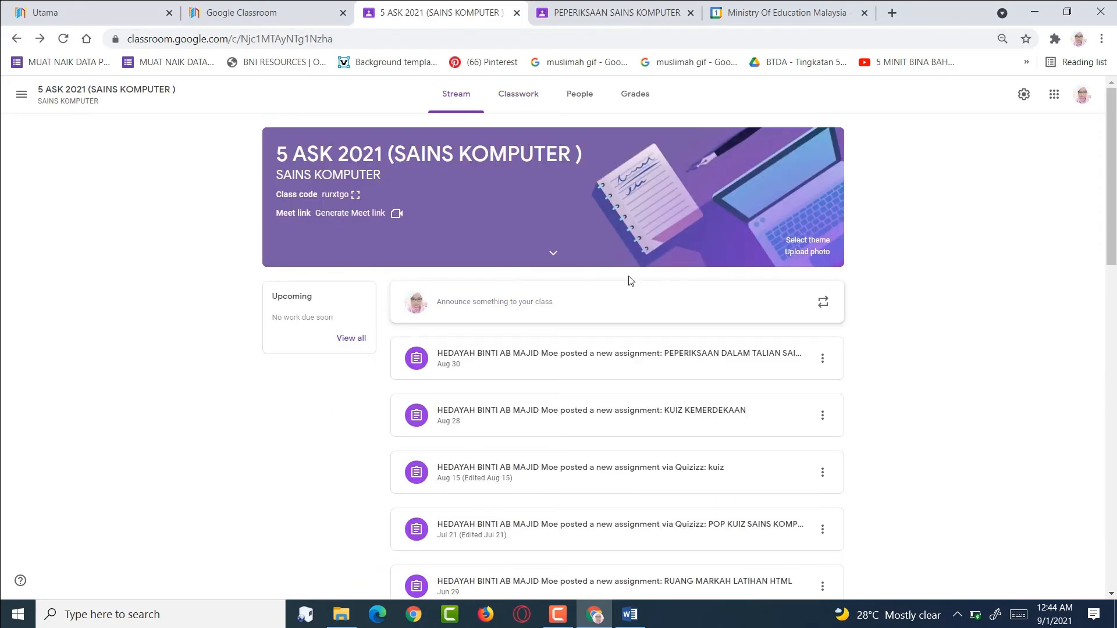
{"action": "left_click", "coordinate": [623, 373]}
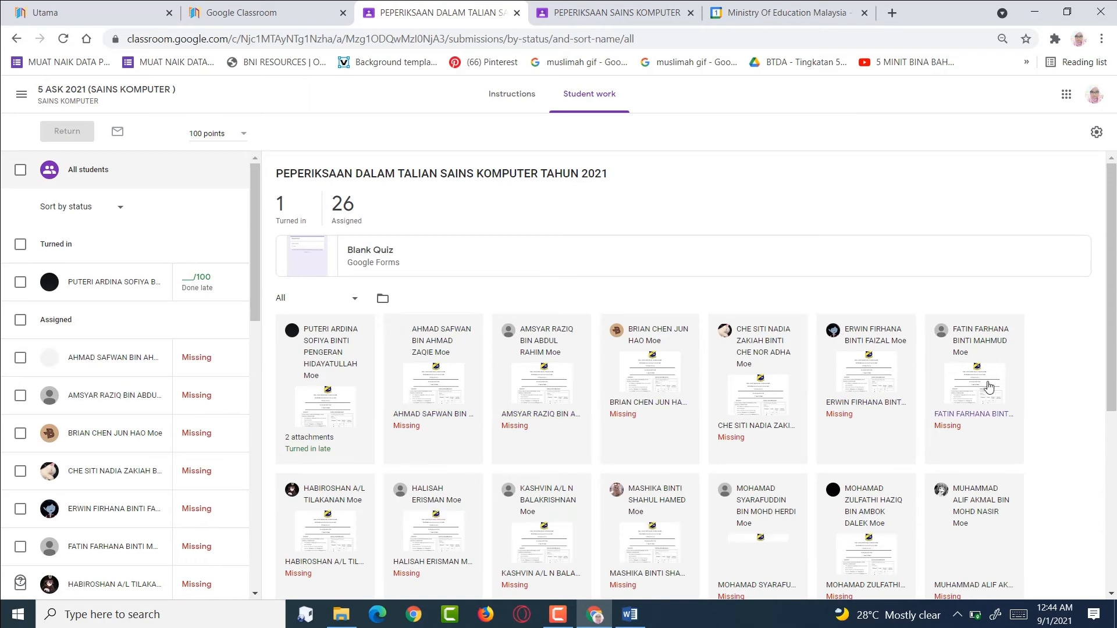
{"action": "scroll", "coordinate": [491, 478], "scroll_direction": "down", "scroll_amount": 3}
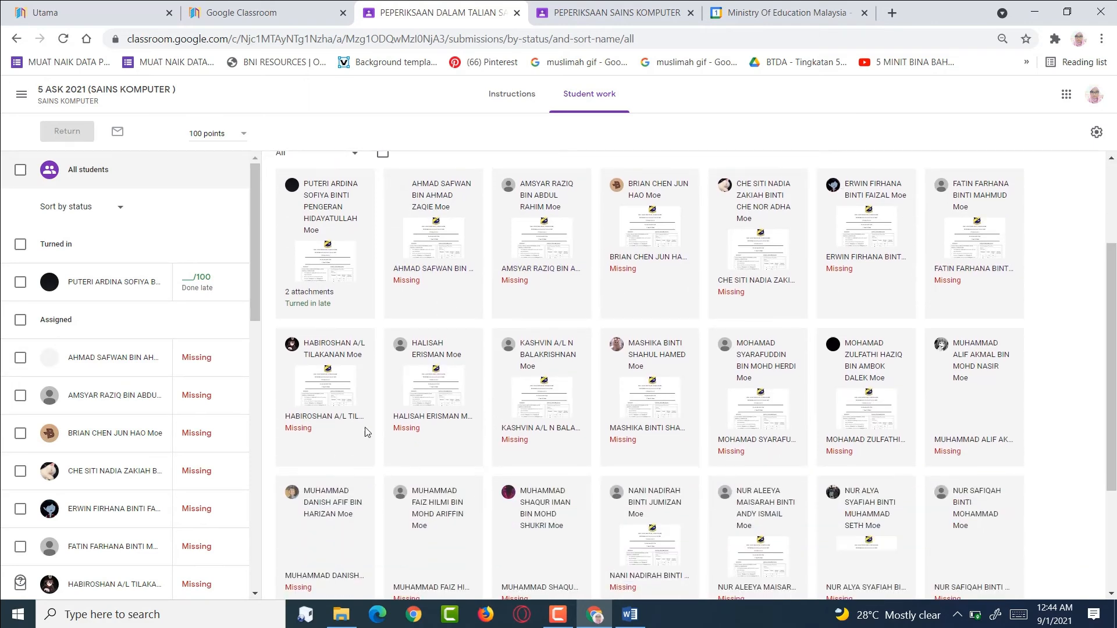
{"action": "scroll", "coordinate": [279, 378], "scroll_direction": "up", "scroll_amount": 3}
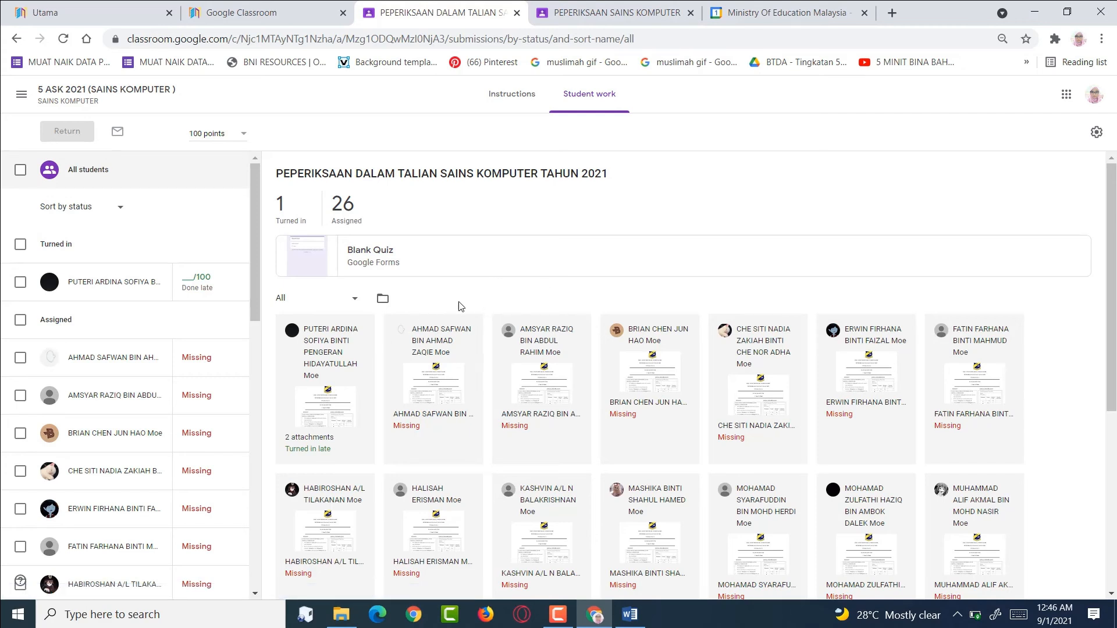
- Open the turned-in student's submission and look through all pages of the second attached PDF with the handwritten answers
{"action": "left_click", "coordinate": [315, 410]}
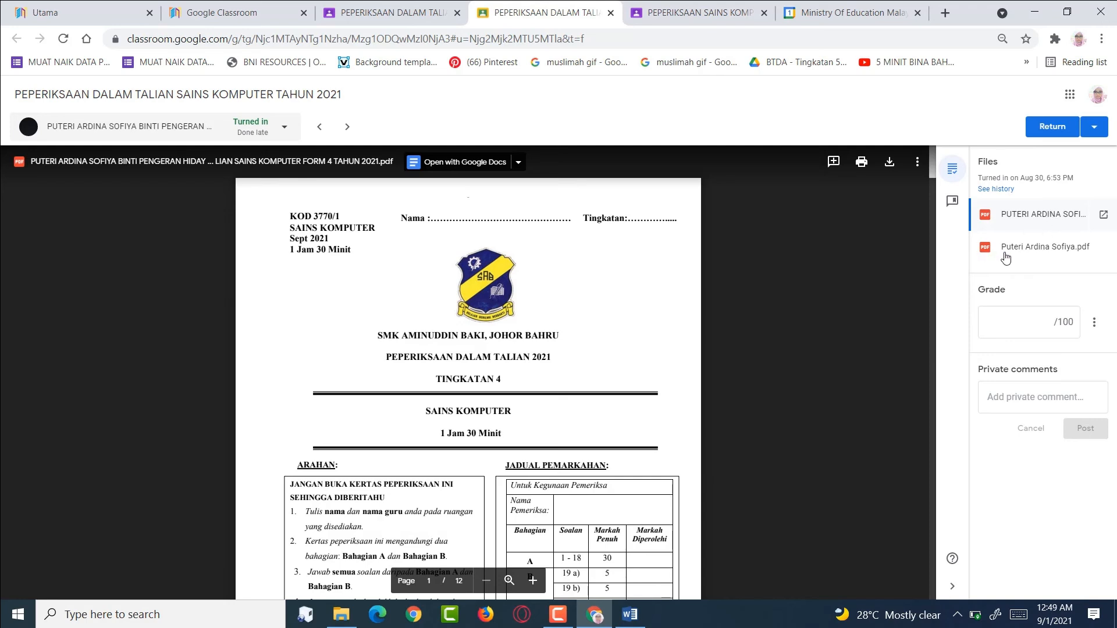
{"action": "left_click", "coordinate": [1053, 258]}
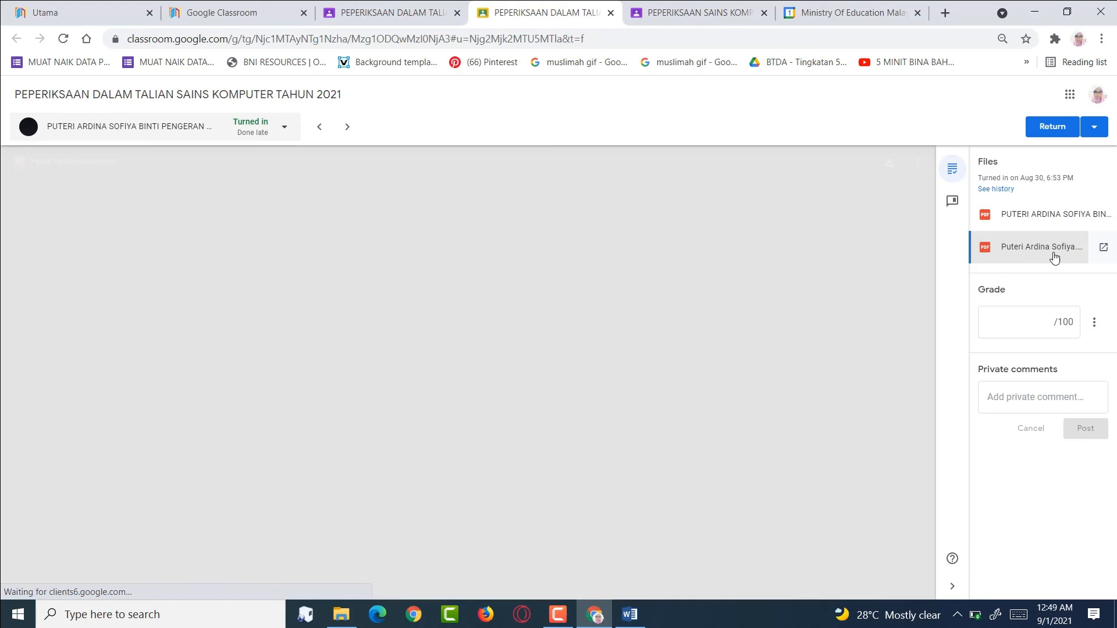
{"action": "scroll", "coordinate": [444, 277], "scroll_direction": "down", "scroll_amount": 10}
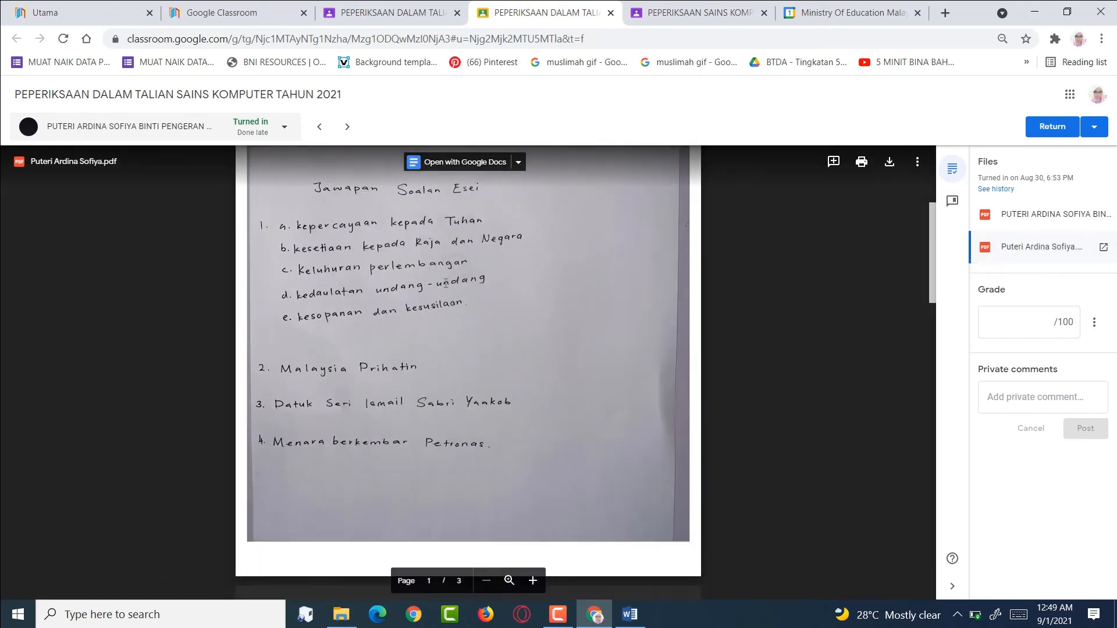
{"action": "scroll", "coordinate": [454, 289], "scroll_direction": "down", "scroll_amount": 8}
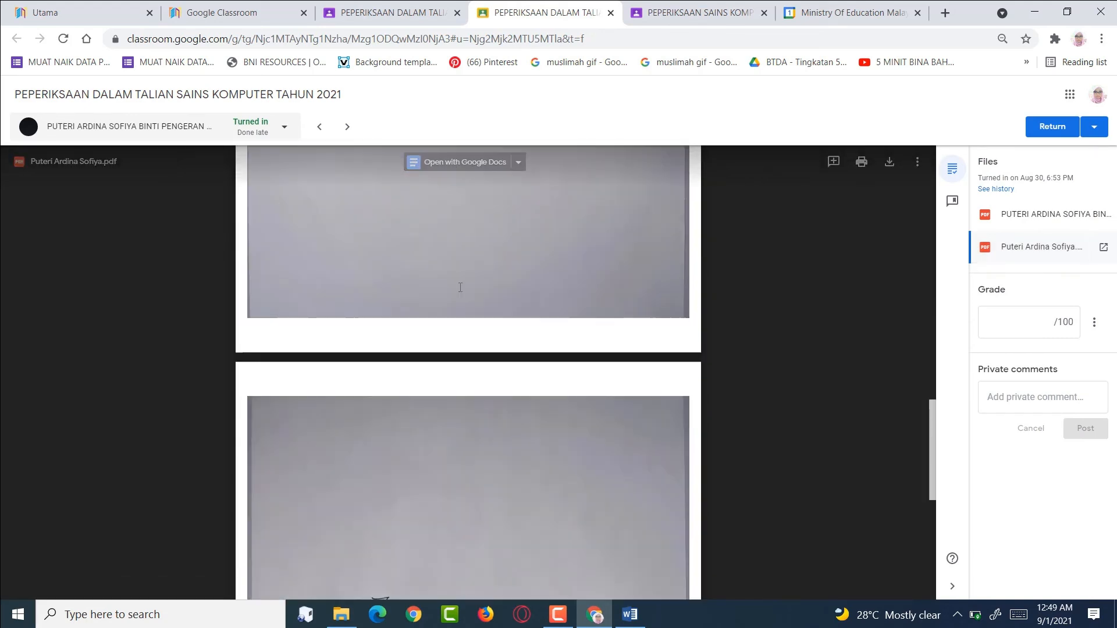
{"action": "scroll", "coordinate": [475, 325], "scroll_direction": "up", "scroll_amount": 18}
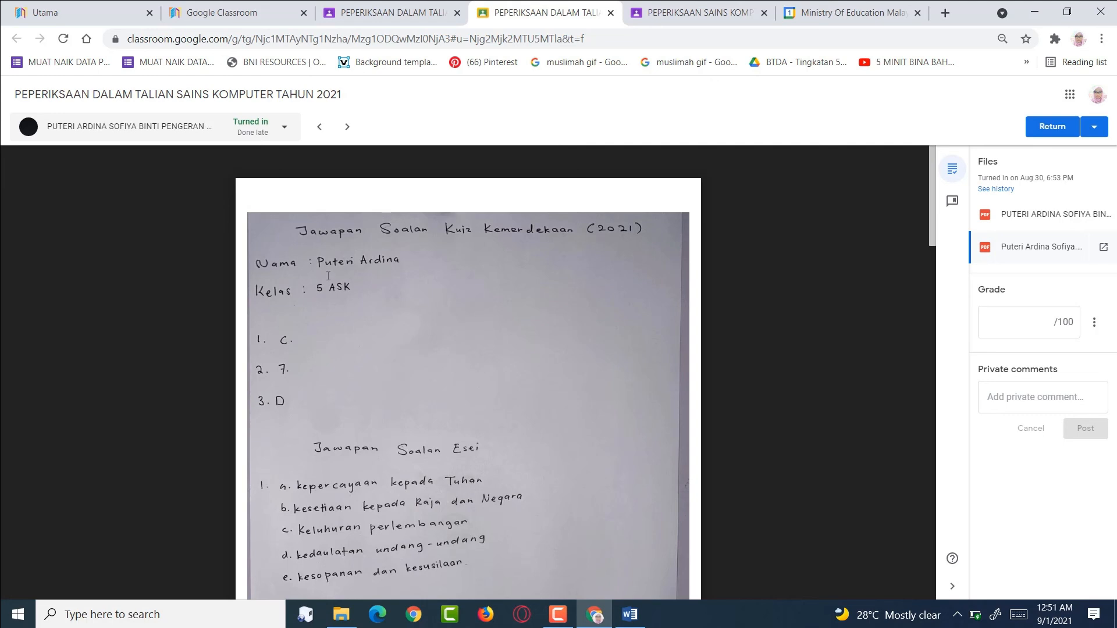
- Leave the student's submission and go back to the already open classwork page with the scheduled exam under PEPERIKSAAN SAINS KOMPUTER
{"action": "key", "text": "ctrl+shift+Tab"}
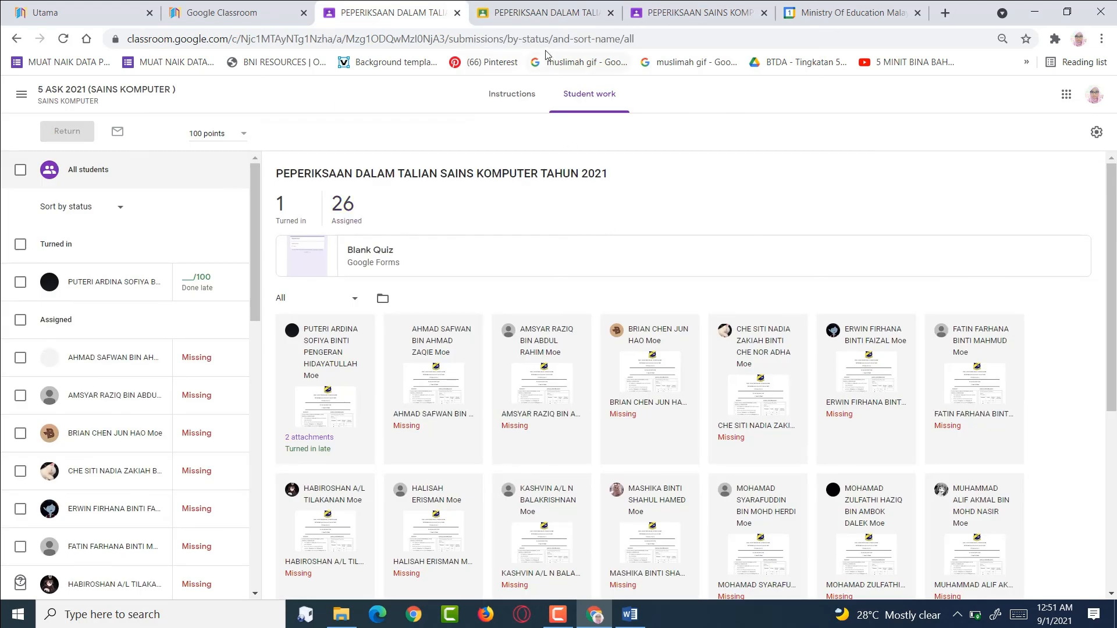
{"action": "left_click", "coordinate": [530, 7]}
{"action": "left_click", "coordinate": [209, 17]}
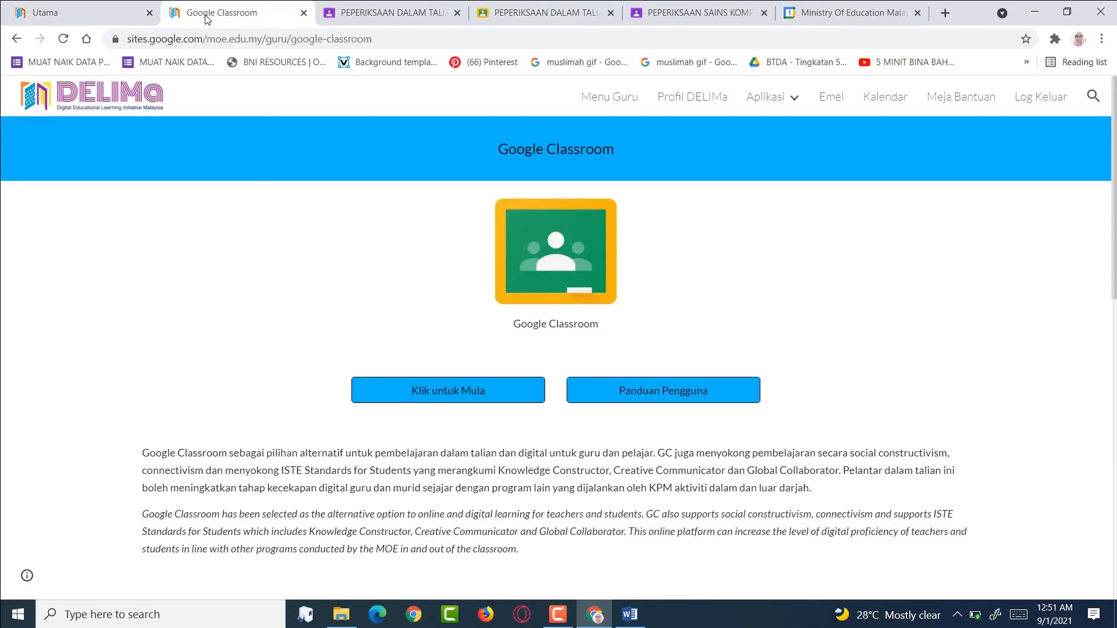
{"action": "left_click", "coordinate": [676, 19]}
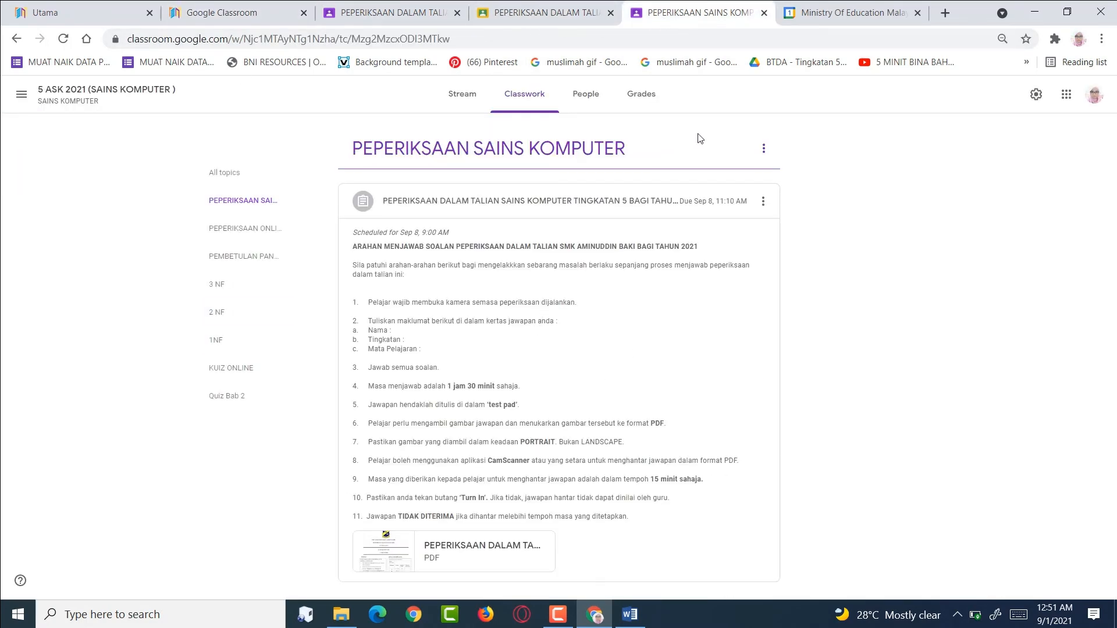
{"action": "right_click", "coordinate": [958, 291]}
{"action": "left_click", "coordinate": [906, 243]}
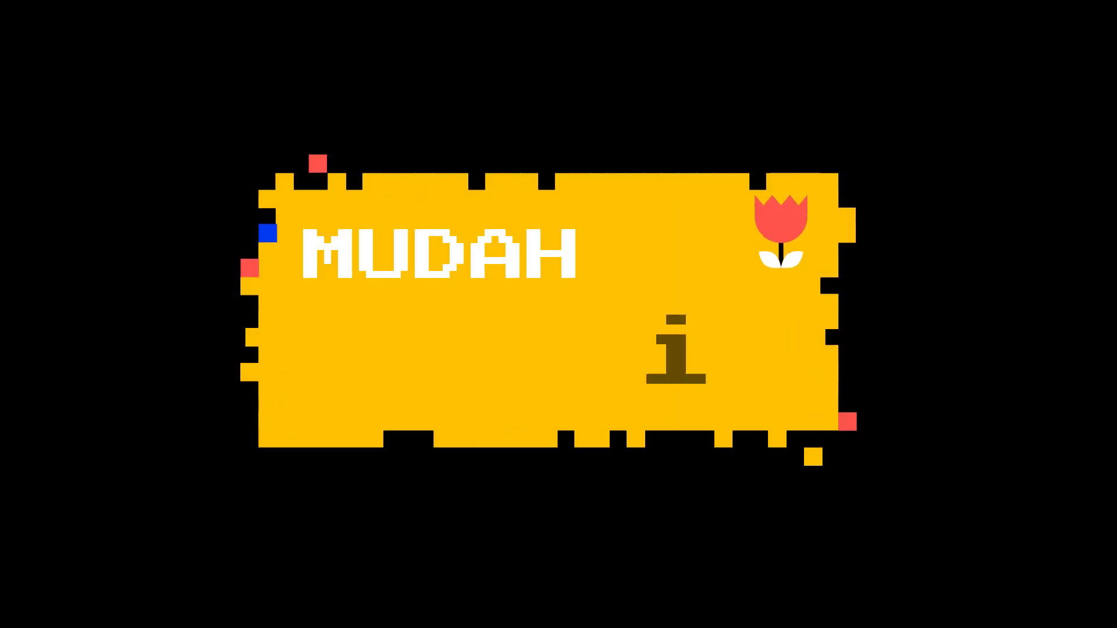